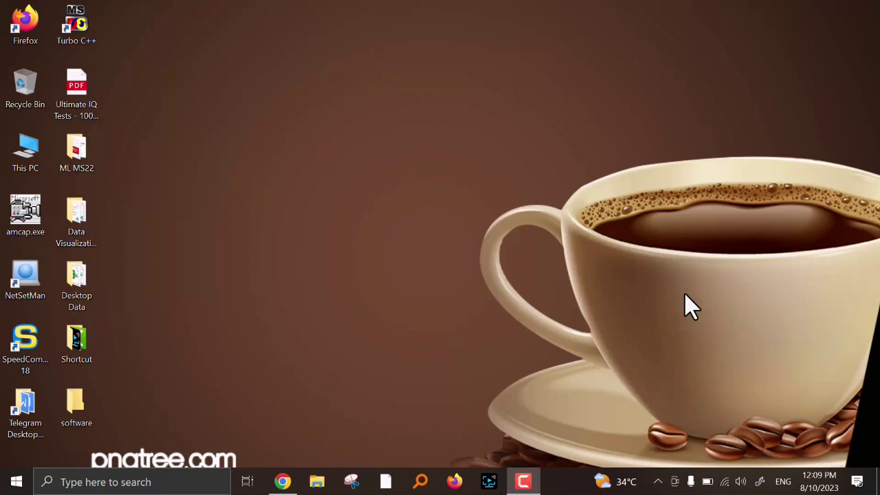
- Launch Google Chrome from the Windows taskbar to a New Tab page
click(282, 483)
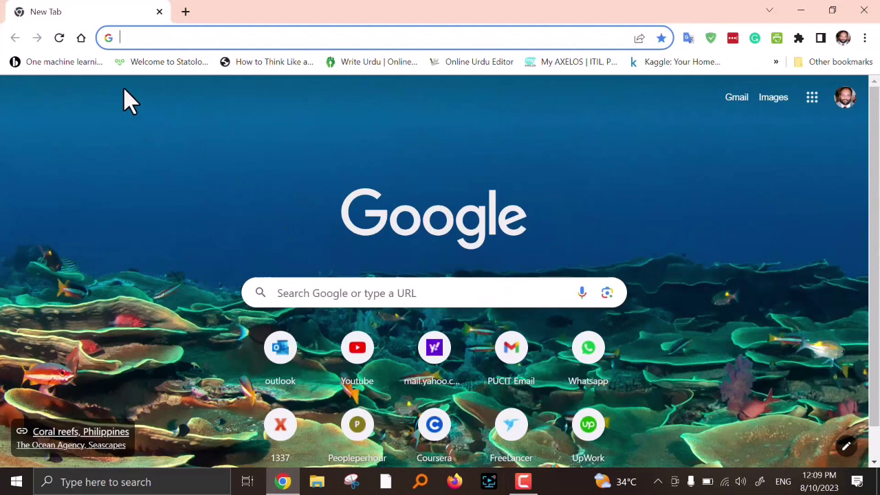
- Google 'virtual box download' and open the official Oracle VirtualBox Downloads result
click(272, 40)
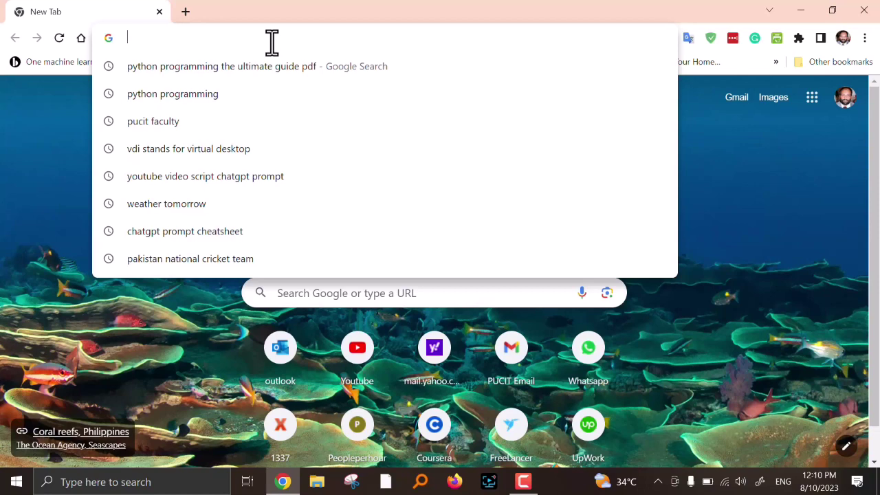
text(virtual bo)
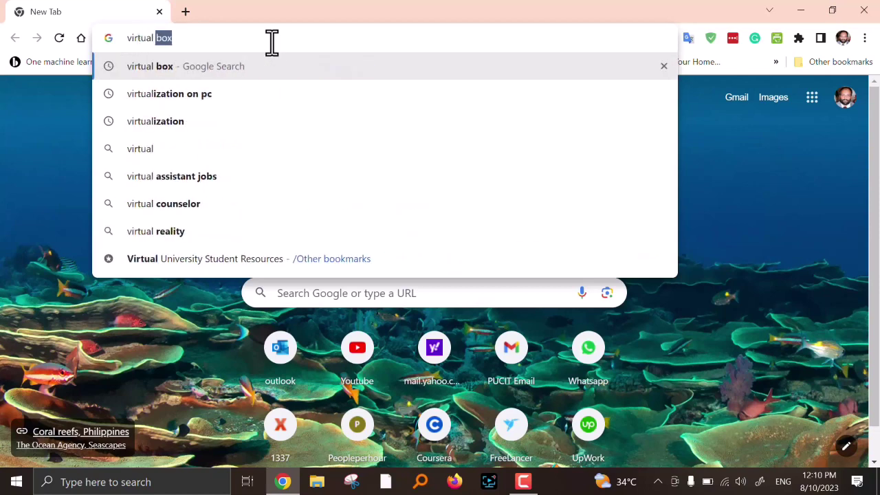
text(x download)
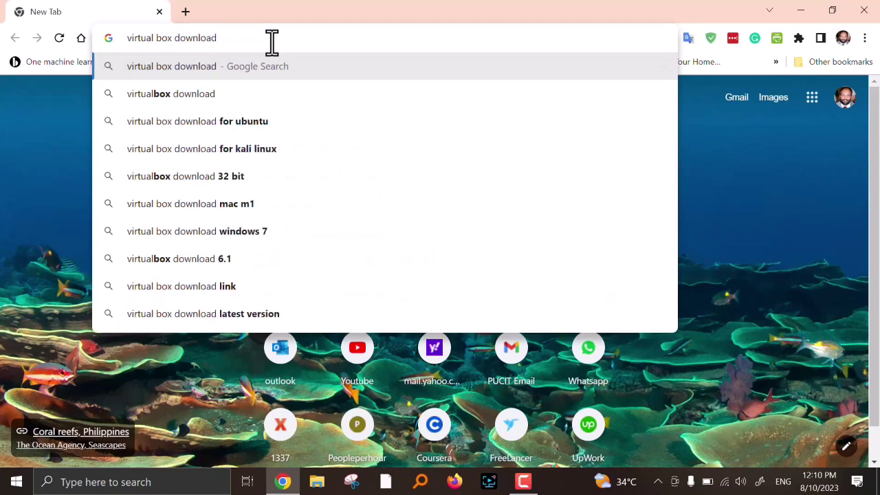
key(Return)
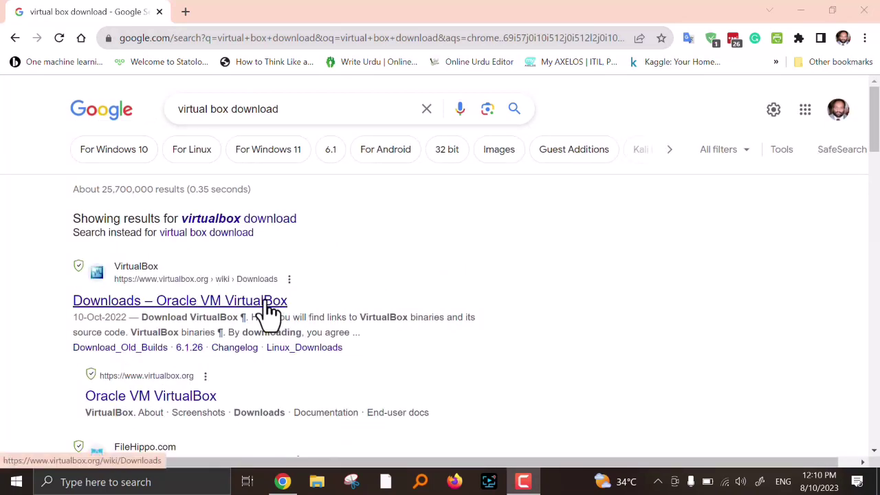
click(223, 306)
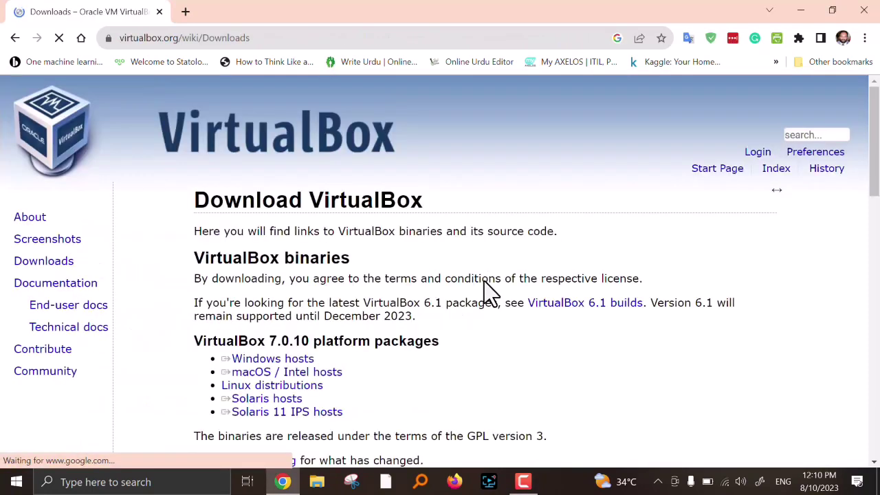
- Request the VirtualBox 7.0.10 installer for Windows hosts from the downloads page
scroll(484, 281, down, 2)
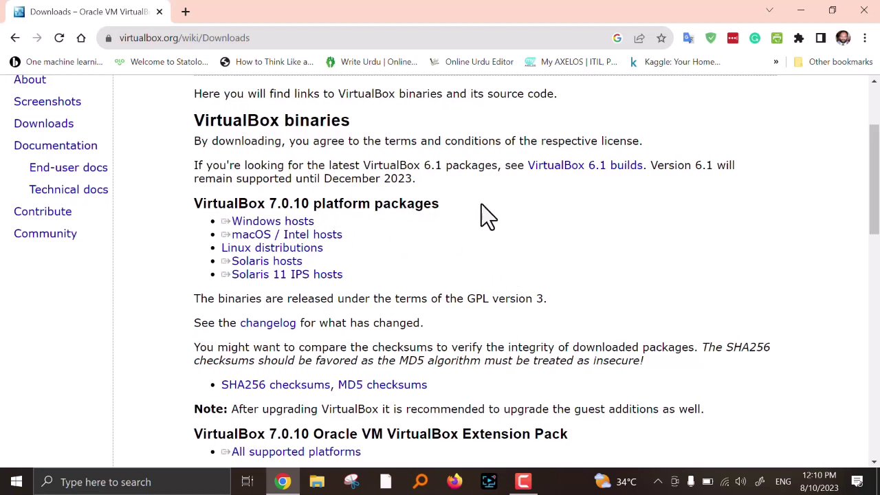
double_click(55, 130)
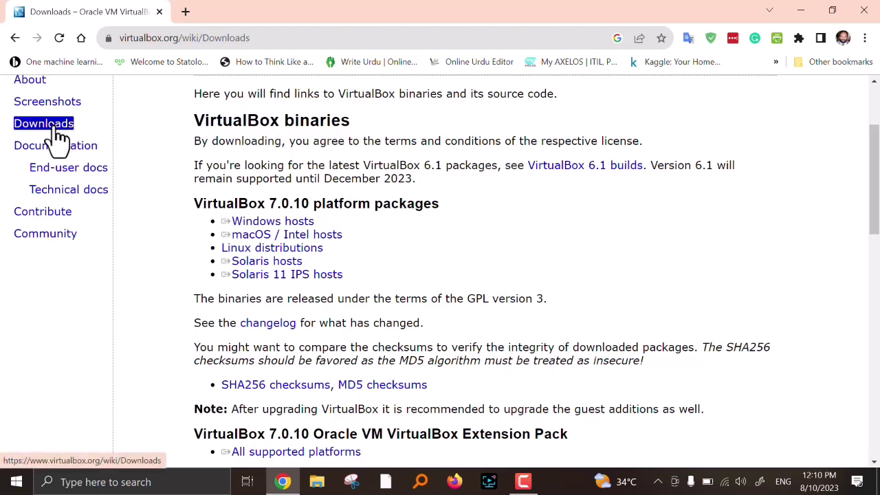
drag(221, 247, 323, 249)
click(265, 88)
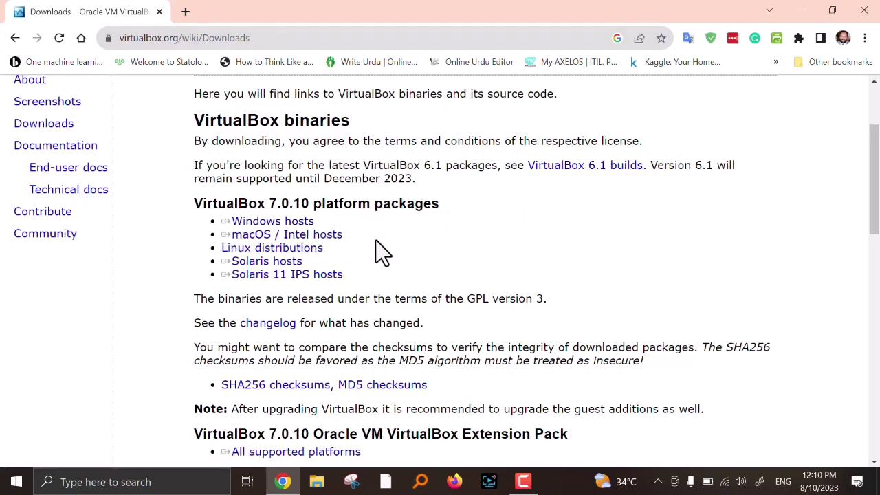
triple_click(288, 225)
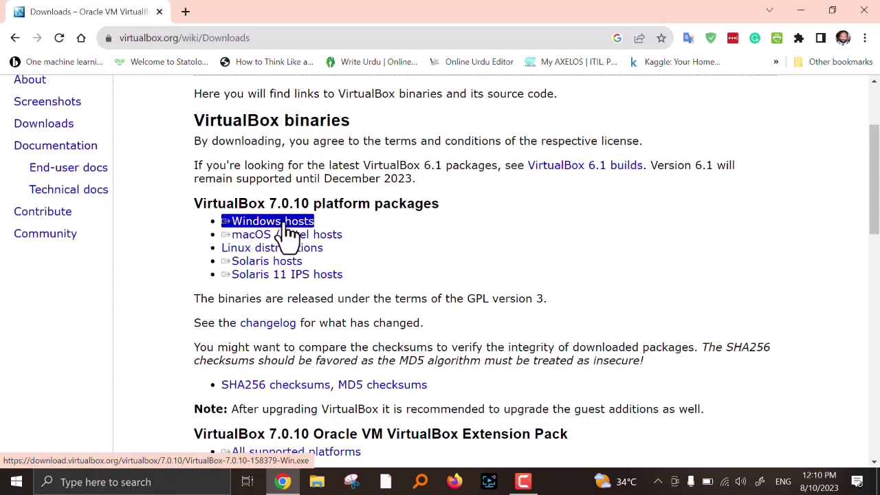
click(287, 226)
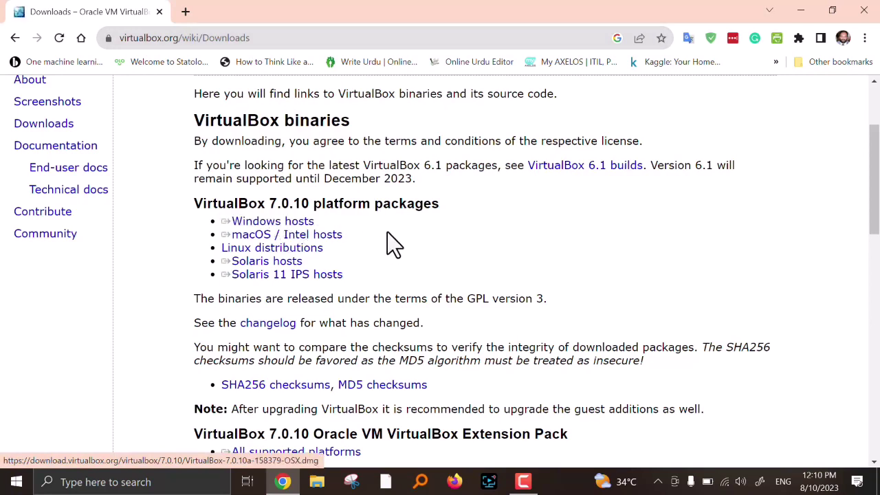
- Cancel the installer download and bring up File Explorer instead
triple_click(306, 234)
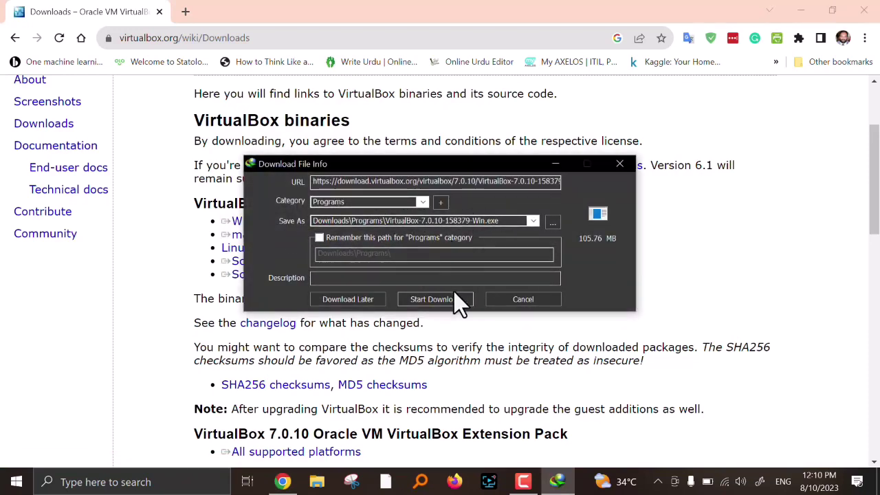
click(521, 300)
triple_click(317, 455)
click(317, 481)
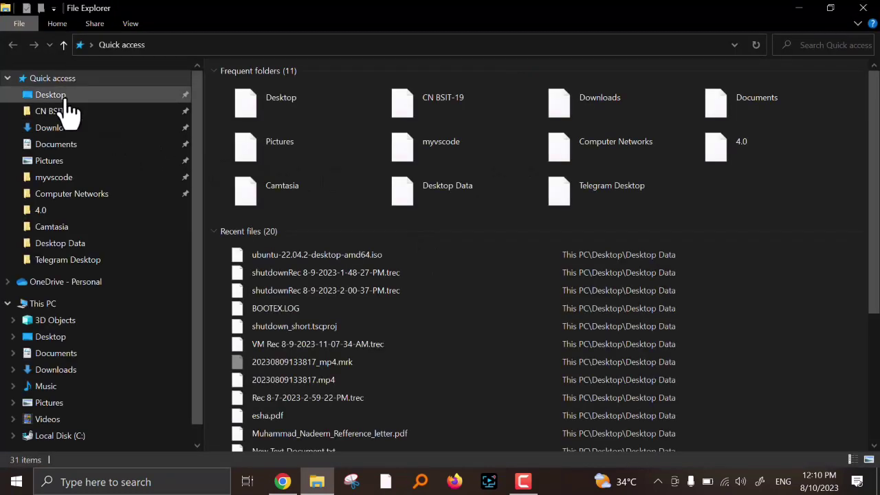
- Open the Desktop software folder to confirm the installers are there, then return to Chrome
click(97, 100)
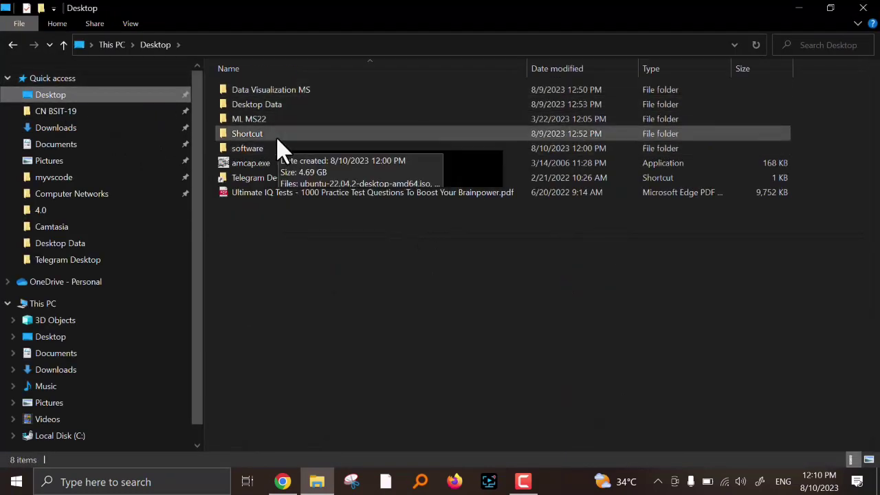
click(277, 147)
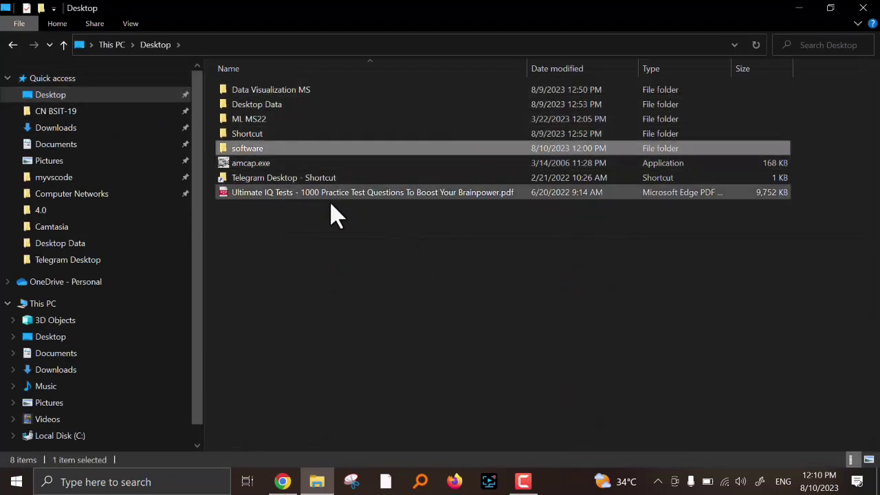
double_click(285, 150)
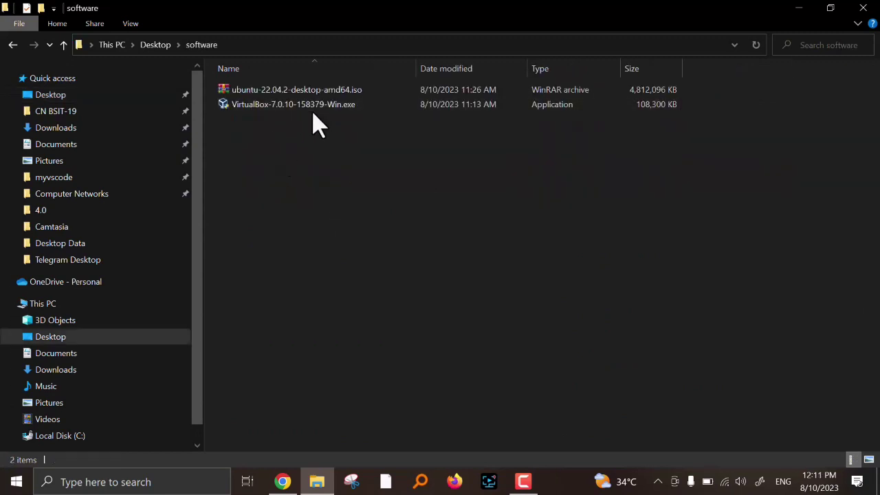
key(alt+Tab)
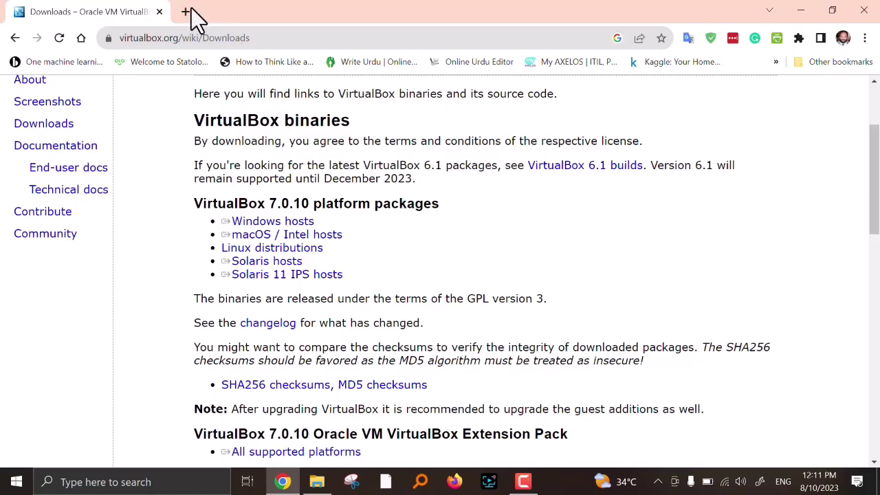
- In a new tab, search Google for 'ubuntu download' and review the results
click(185, 12)
text(u)
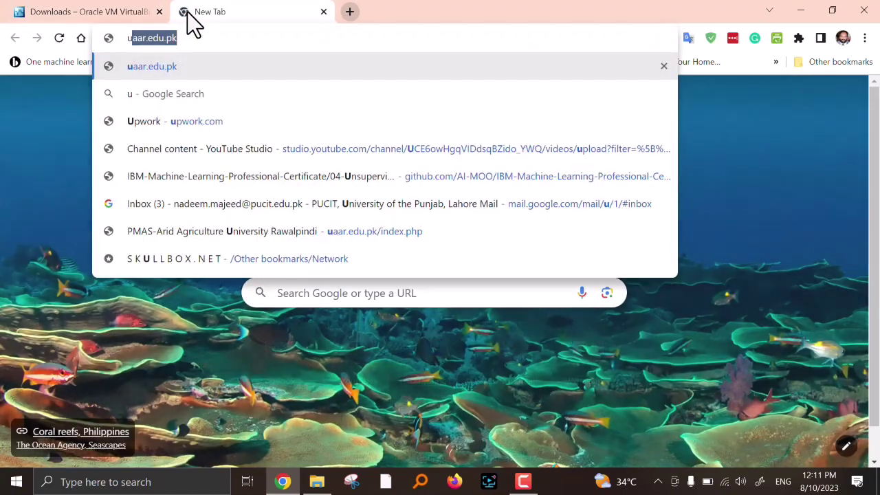
text(bunt)
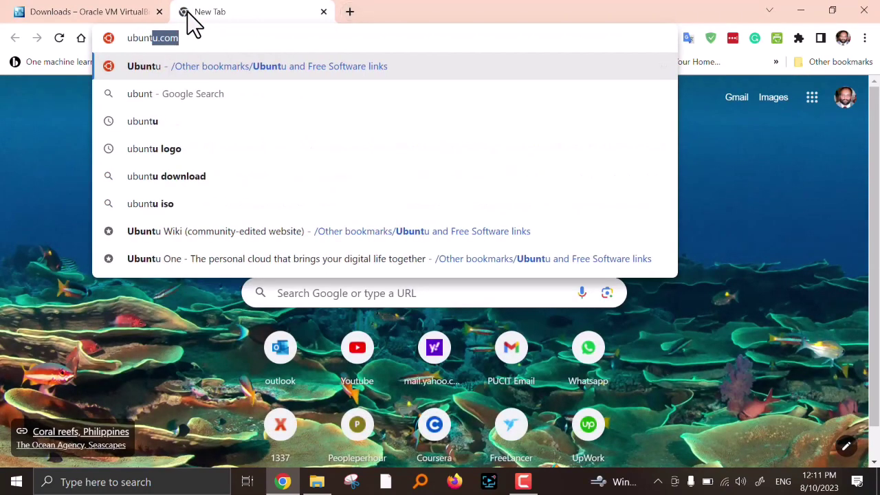
text(u.com)
key(BackSpace)
key(BackSpace)
key(BackSpace)
key(BackSpace)
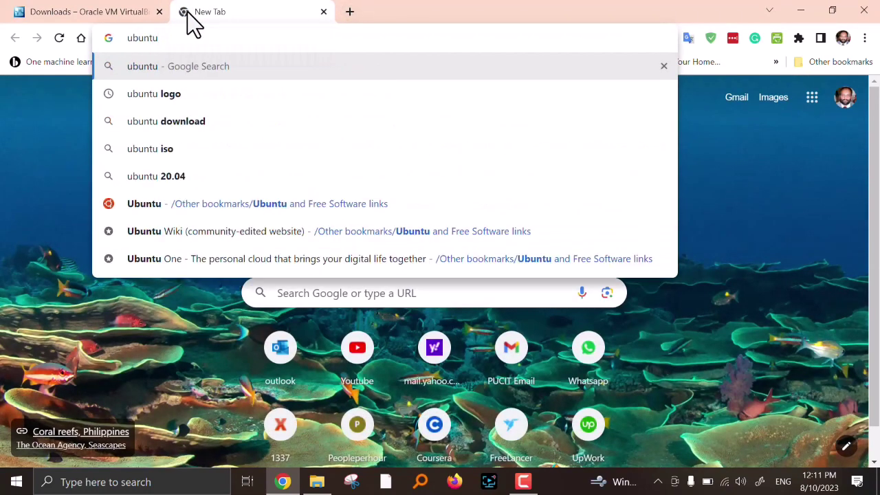
text(download)
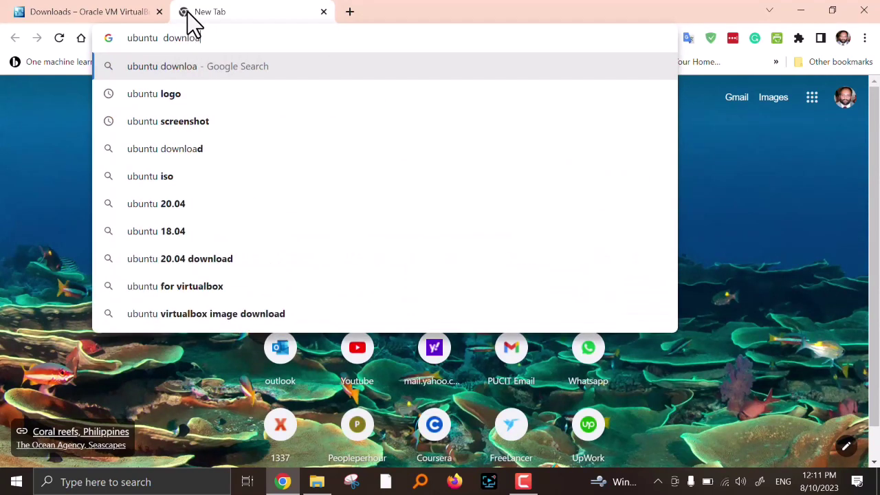
key(Return)
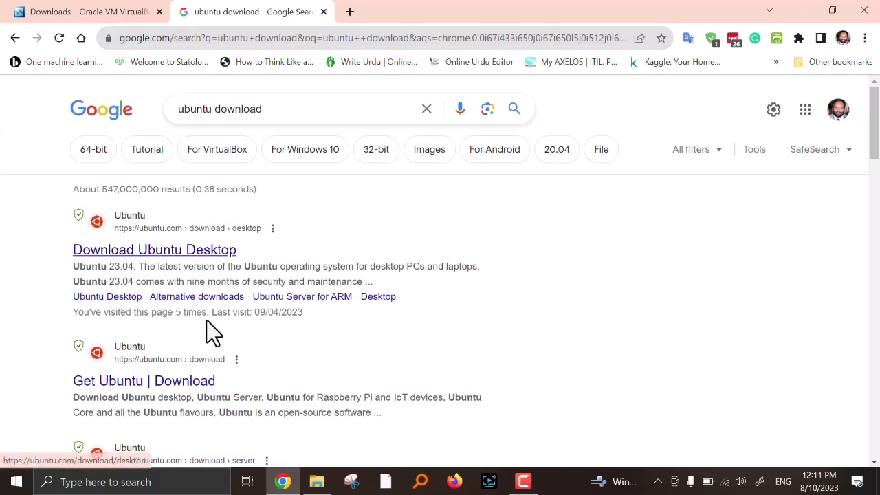
scroll(239, 379, down, 4)
scroll(256, 380, up, 2)
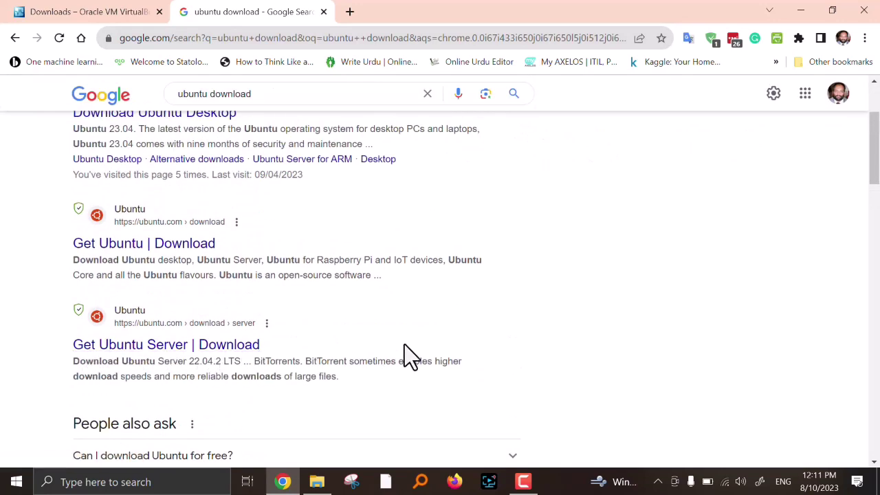
scroll(404, 345, up, 2)
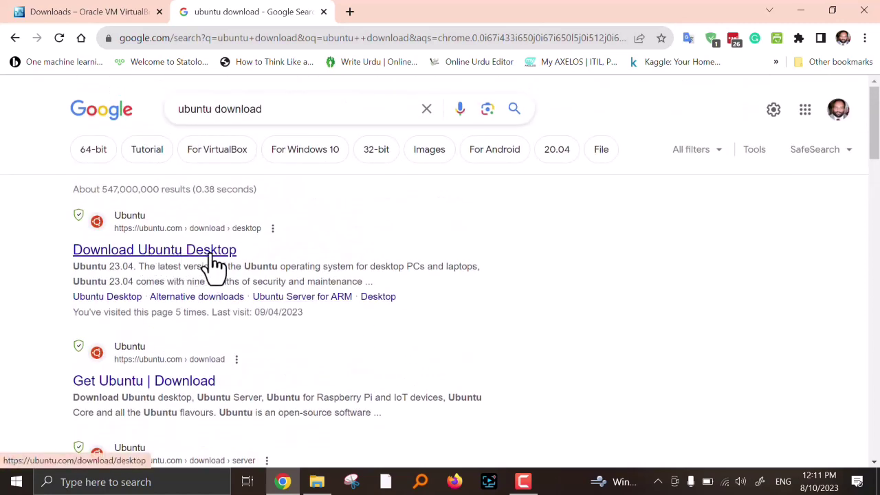
- Open ubuntu.com's desktop download page and start the Ubuntu 22.04.2 LTS download
click(214, 255)
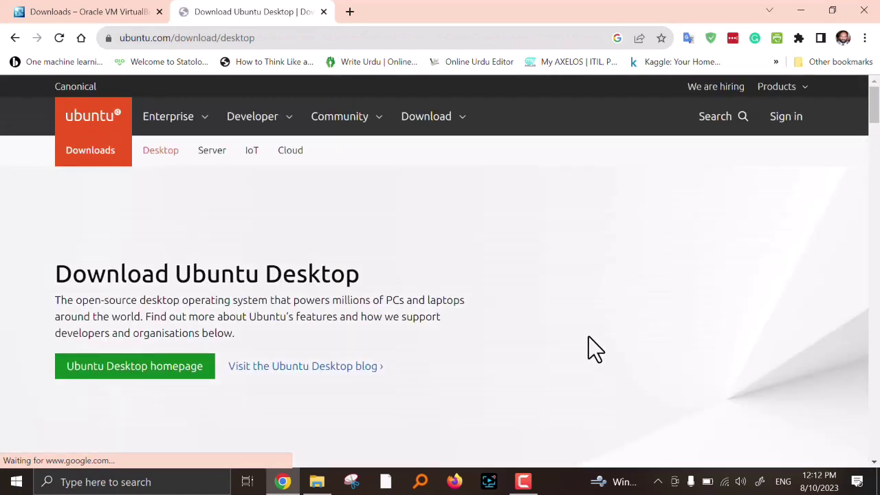
scroll(464, 347, down, 2)
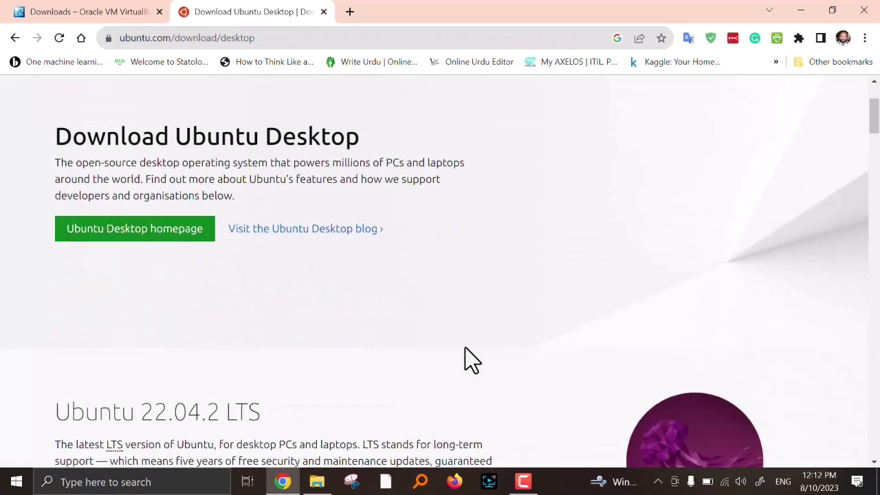
scroll(465, 348, down, 5)
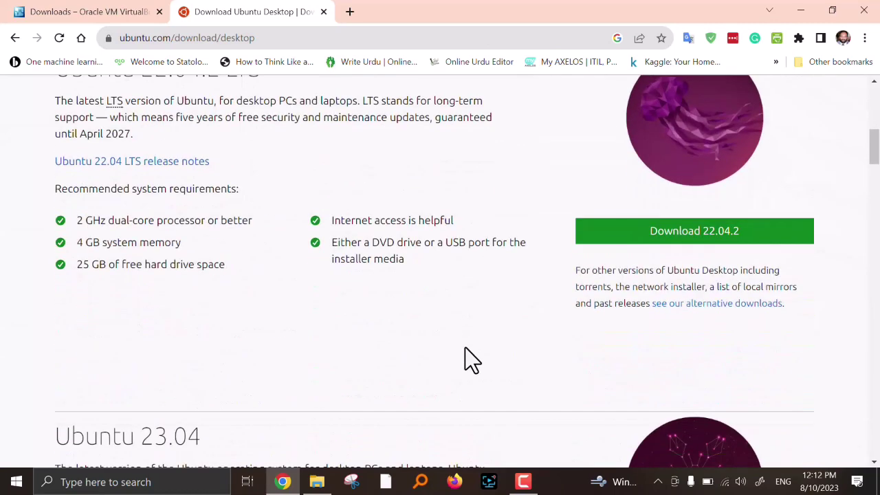
scroll(465, 348, up, 1)
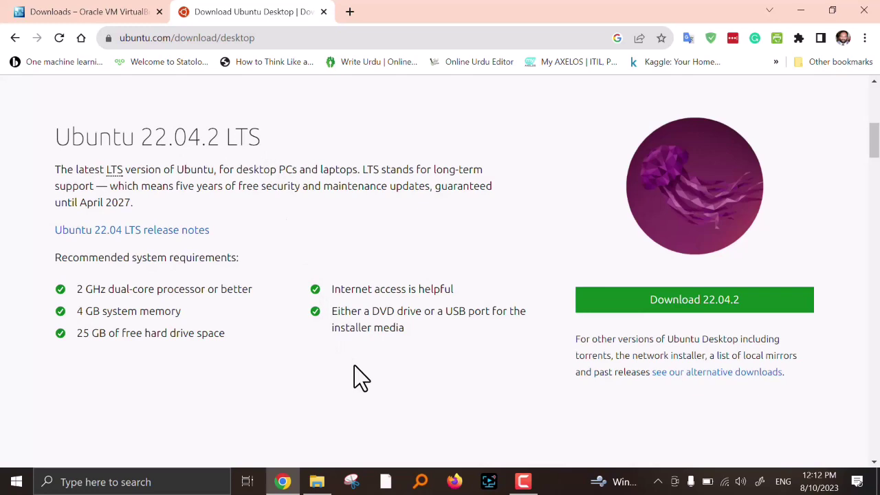
scroll(354, 365, down, 2)
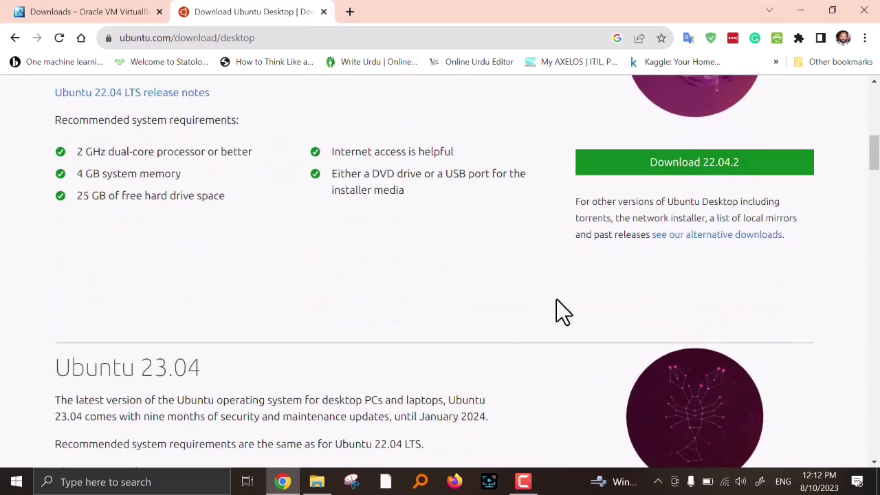
click(699, 166)
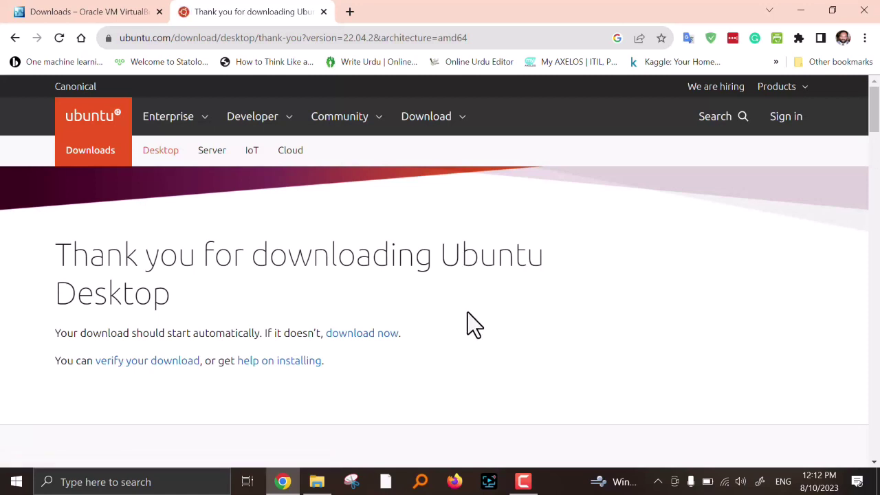
scroll(468, 313, down, 1)
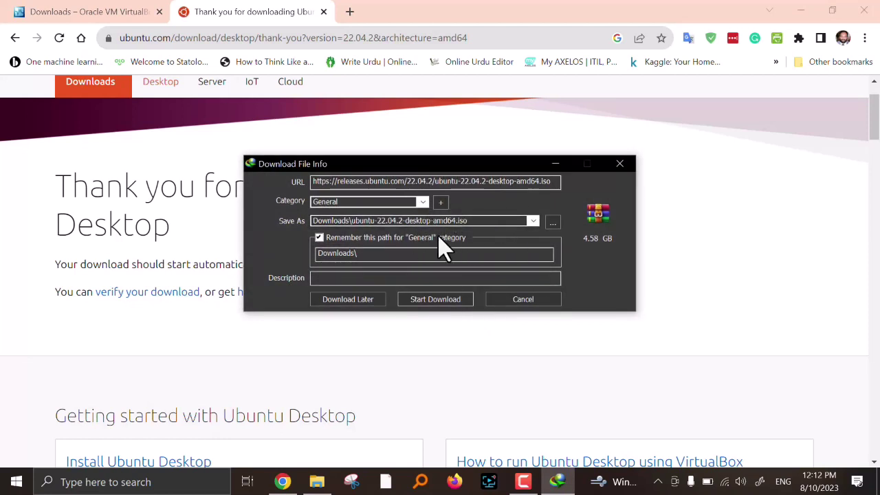
- Cancel the Ubuntu ISO download, minimize Chrome, and show the Desktop software folder in File Explorer
click(523, 309)
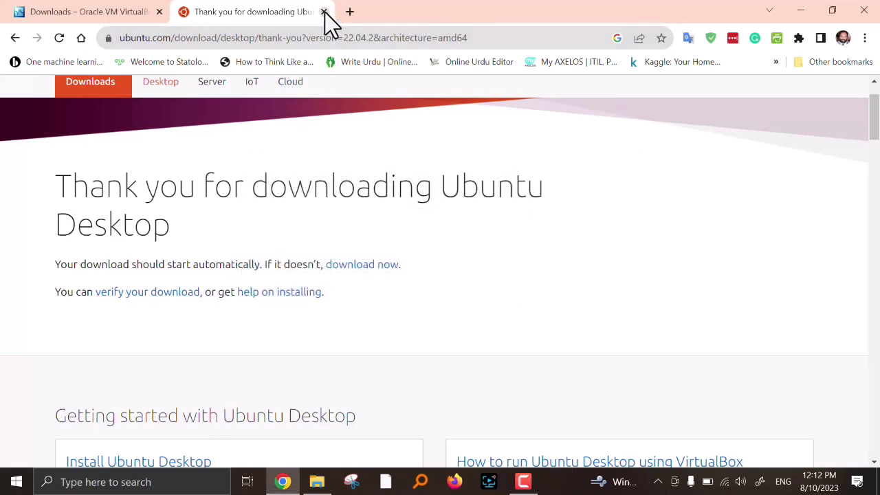
click(797, 14)
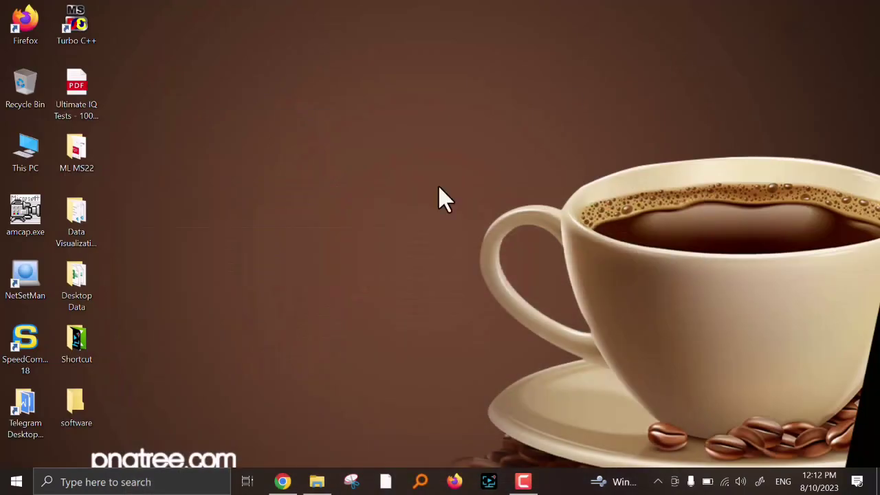
click(317, 481)
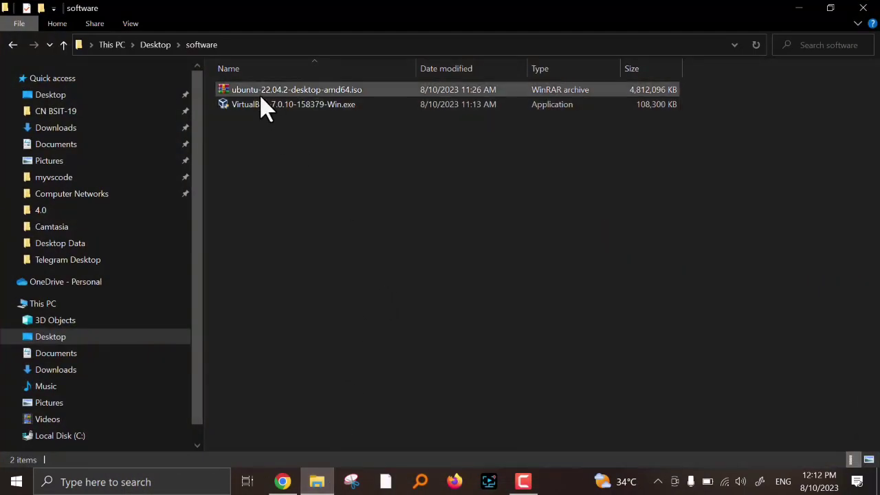
- Run VirtualBox-7.0.10-158379-Win.exe and install with default features, accepting the network reset warning
double_click(307, 107)
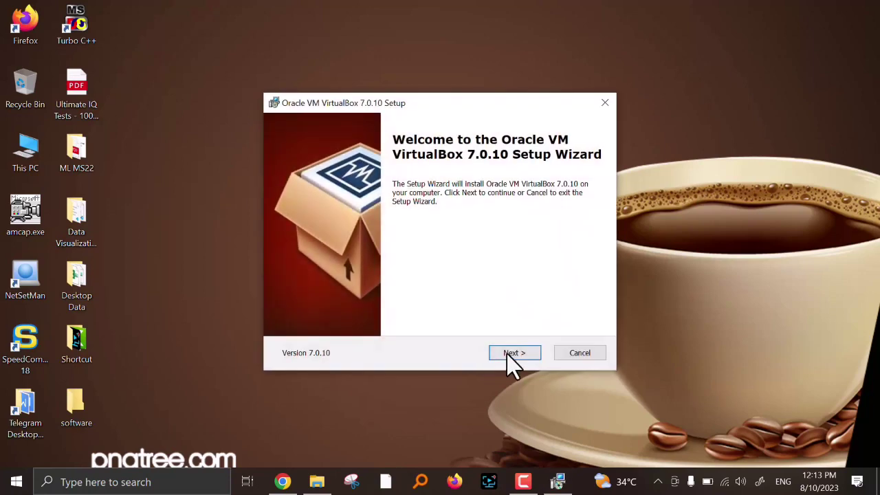
click(508, 352)
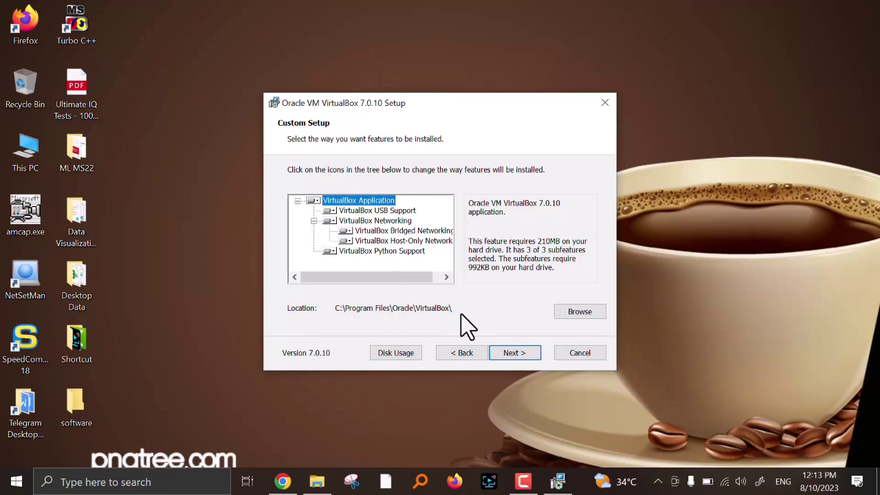
click(519, 353)
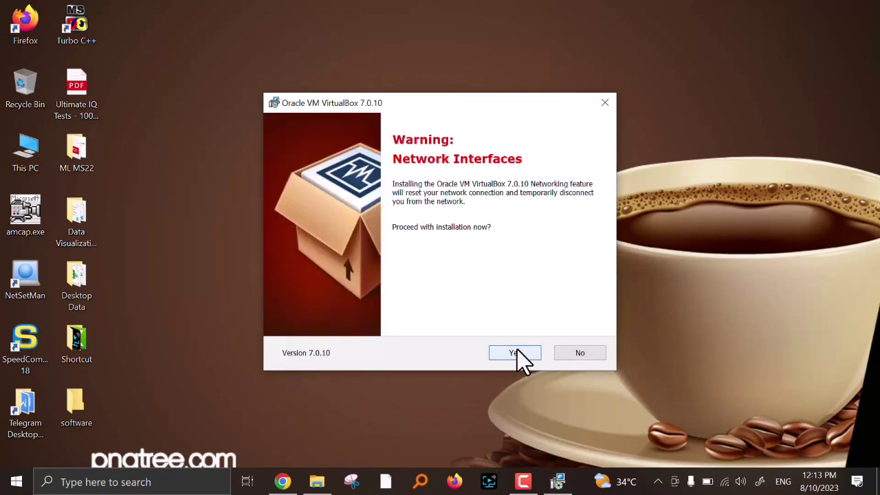
click(517, 350)
click(509, 352)
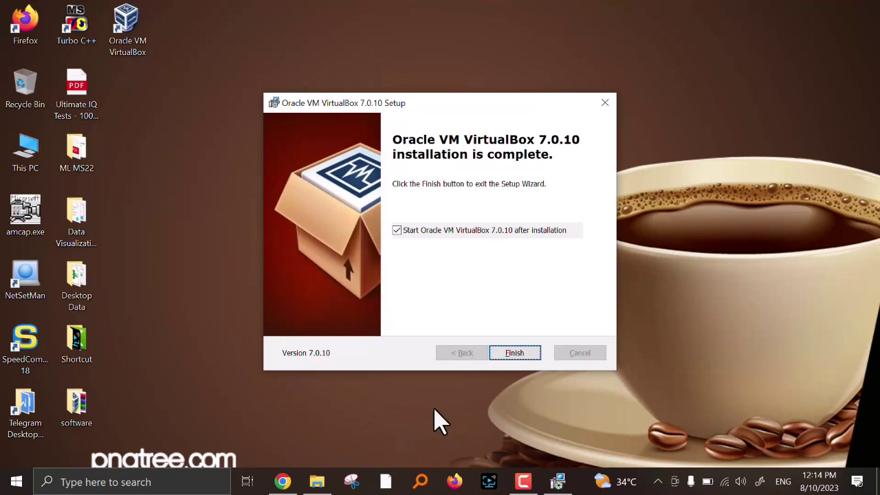
click(524, 354)
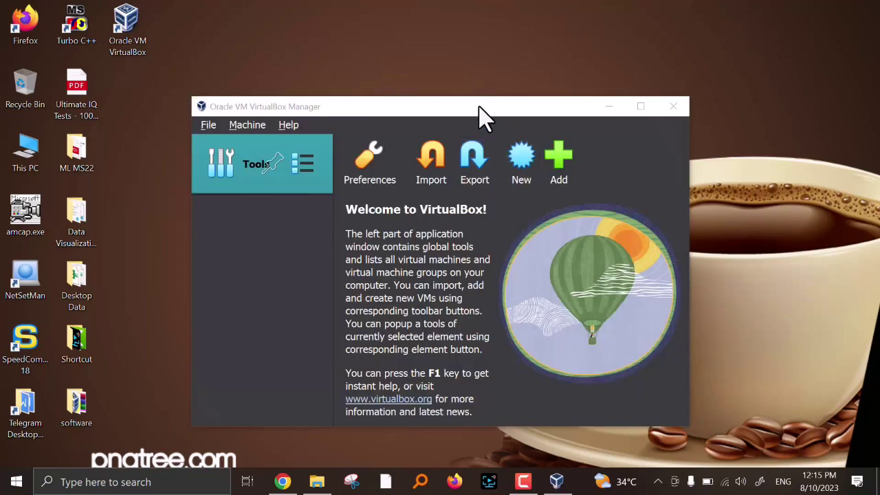
- Move the VirtualBox Manager window up-left and browse its Tools, Machine and File menus unchanged
drag(481, 117, 416, 66)
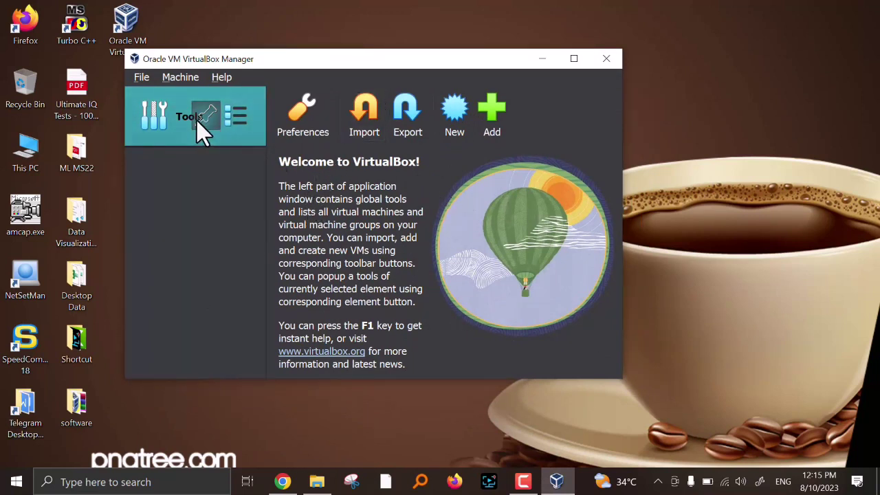
click(235, 116)
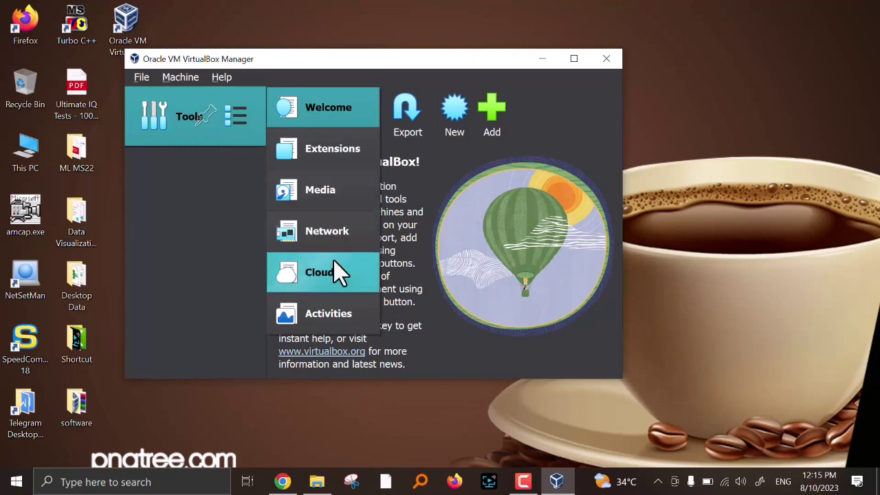
click(181, 80)
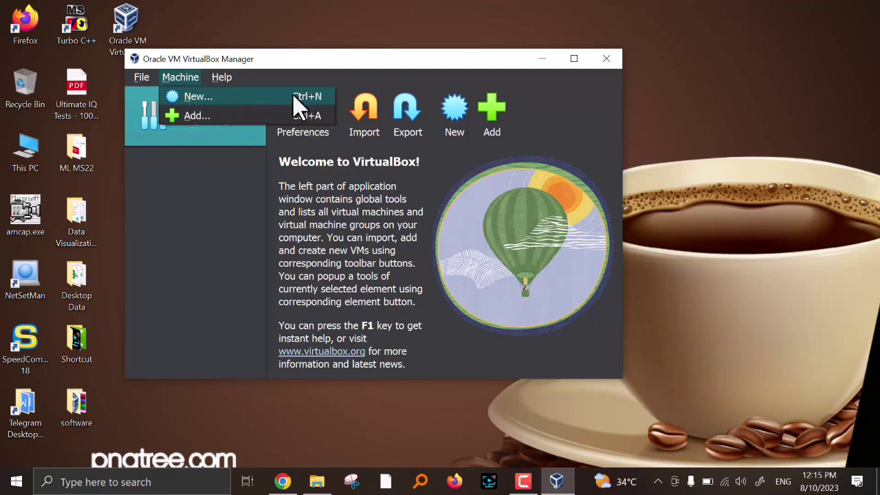
key(Escape)
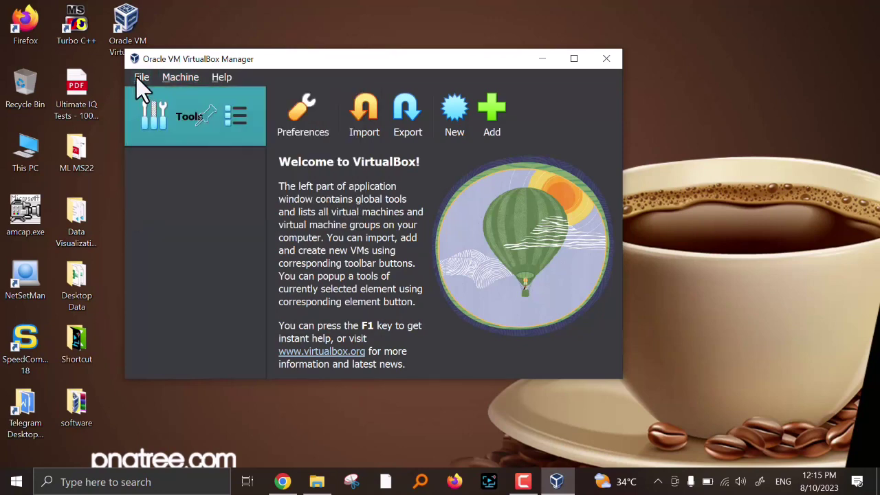
click(145, 78)
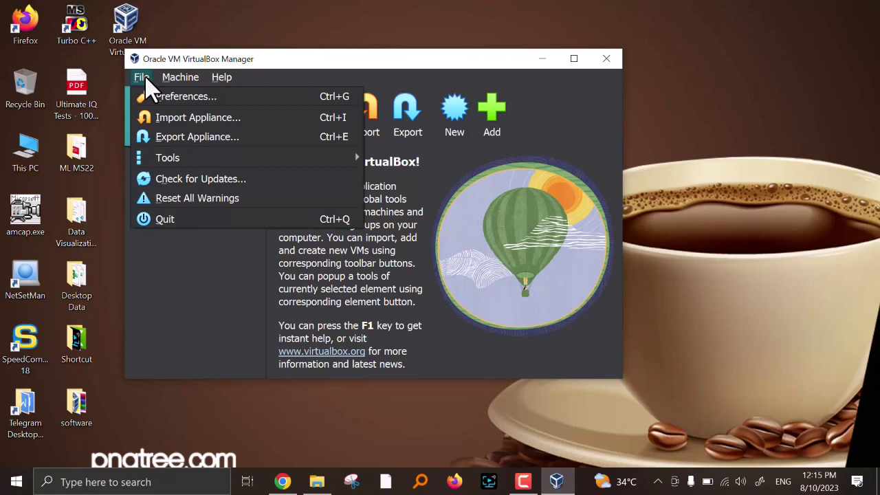
click(143, 79)
click(144, 79)
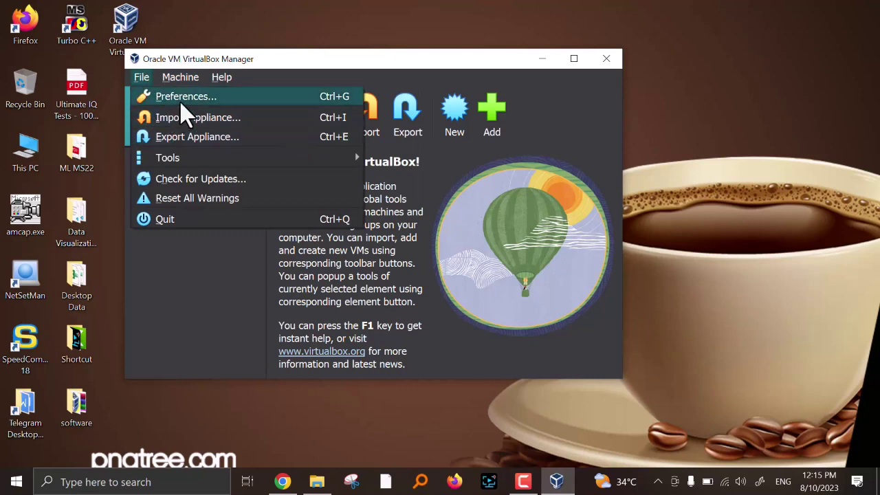
click(306, 74)
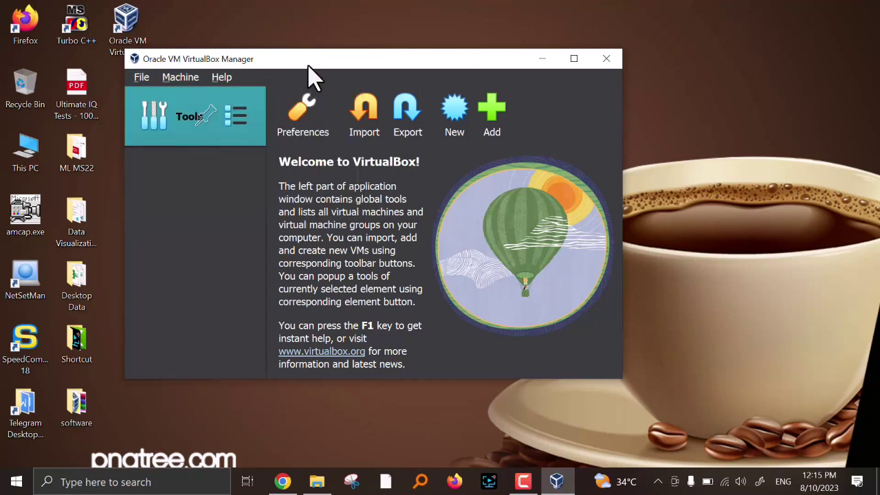
- Start a new virtual machine and name it Ubuntu22
click(455, 115)
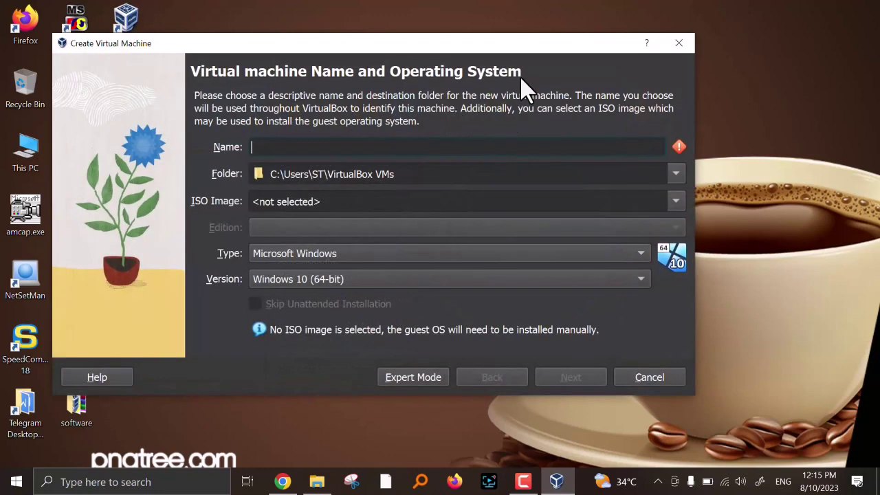
drag(511, 53, 486, 15)
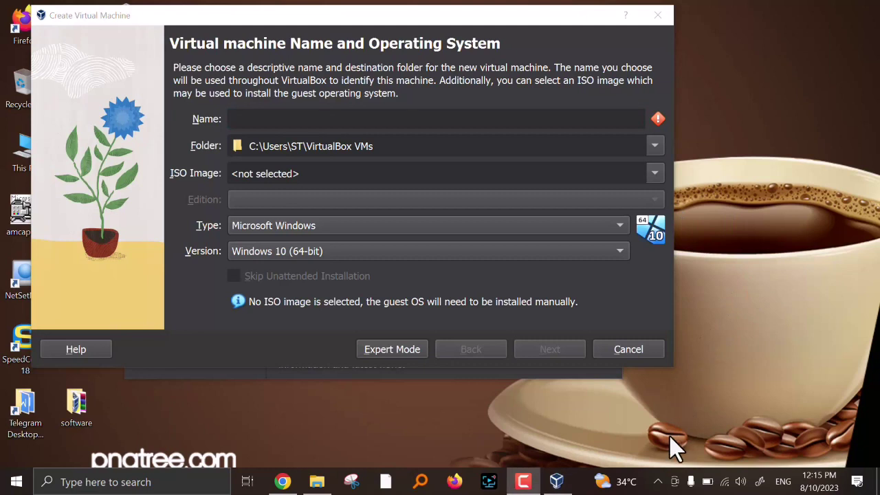
click(267, 118)
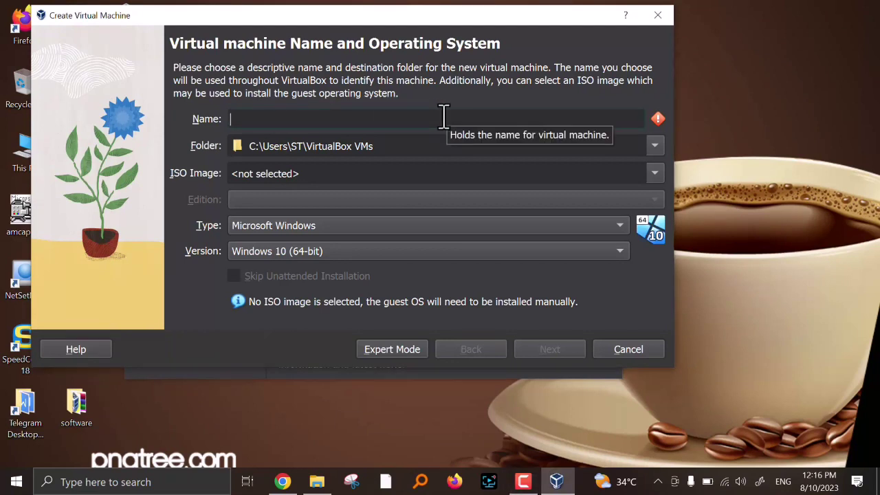
text(Ubuntu)
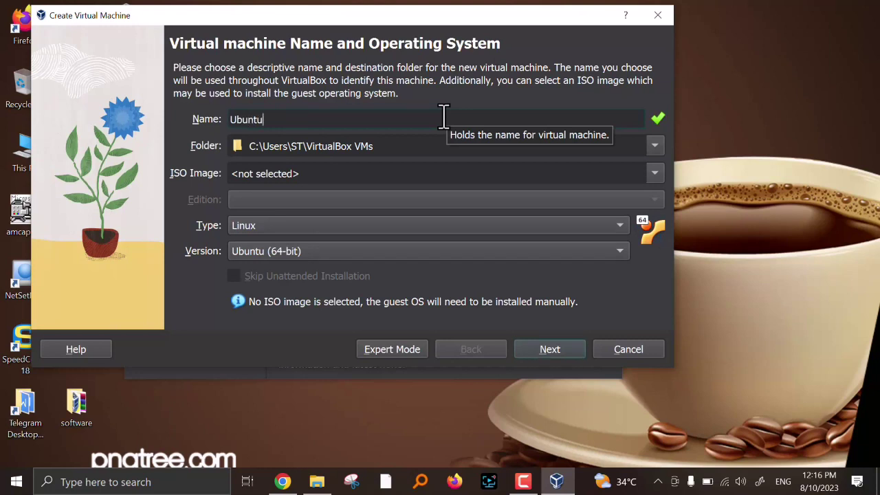
text(22)
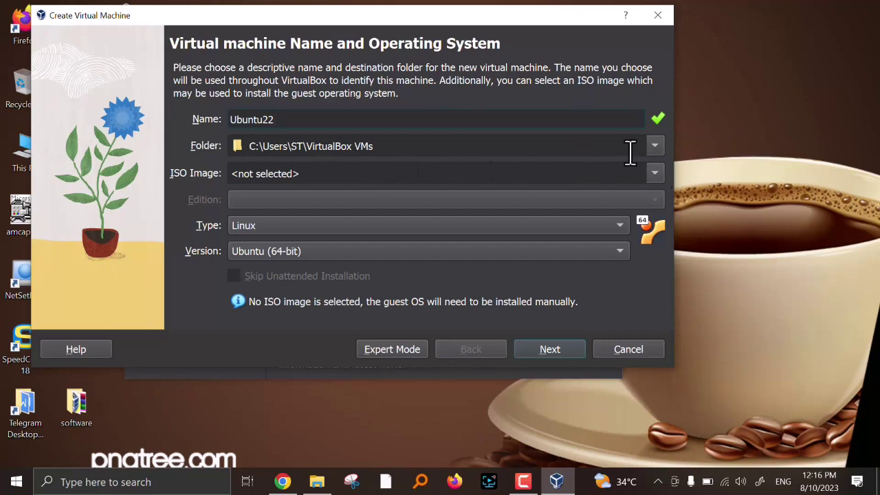
- Keep the default VirtualBox VMs machine folder, cancelling the Other... folder browser
click(654, 151)
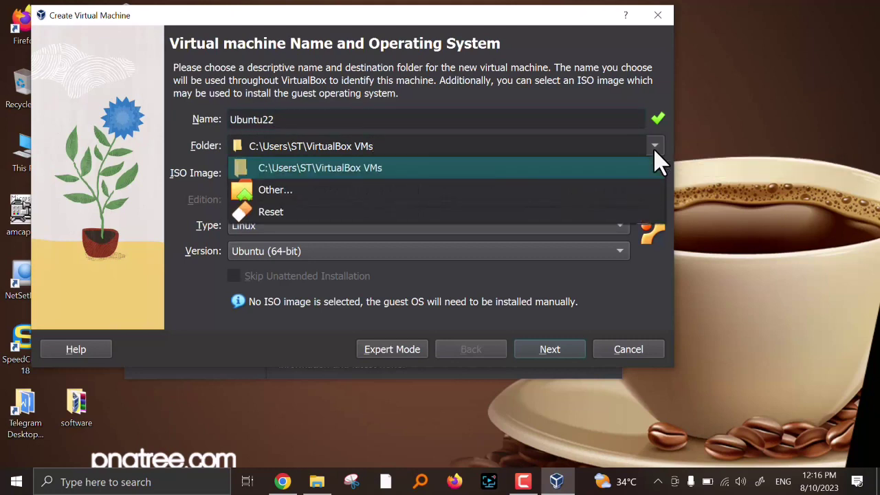
click(654, 150)
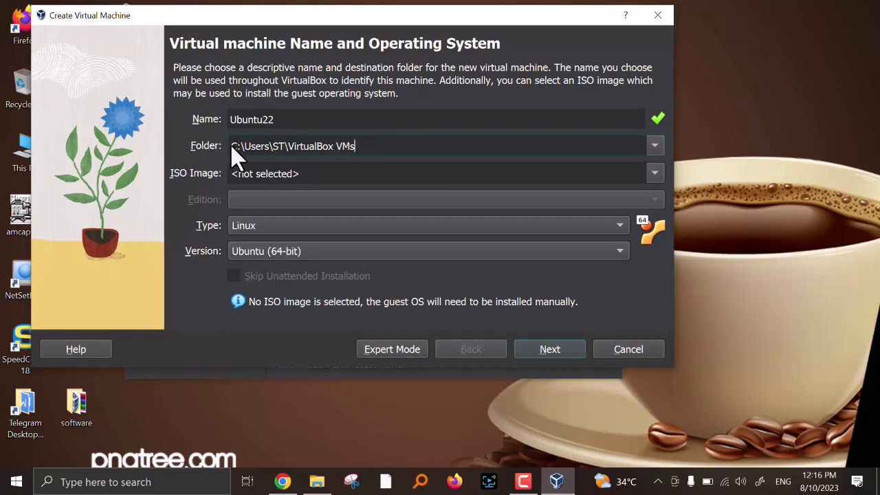
click(651, 147)
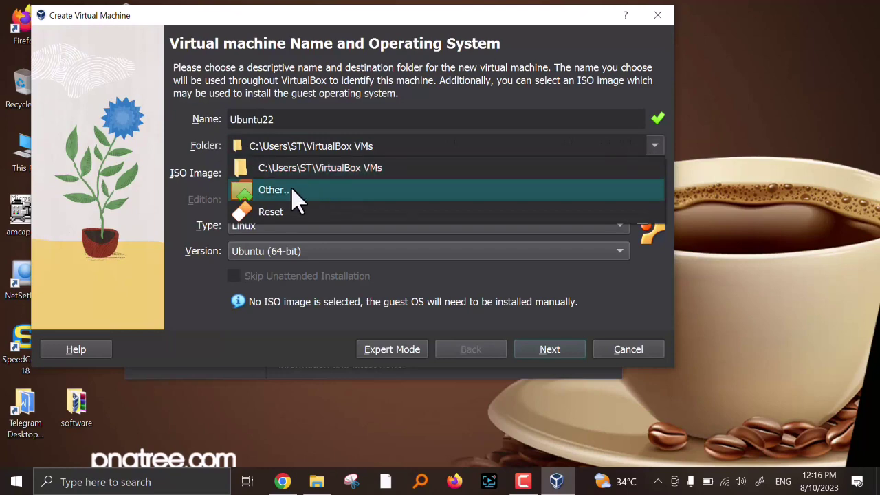
click(292, 189)
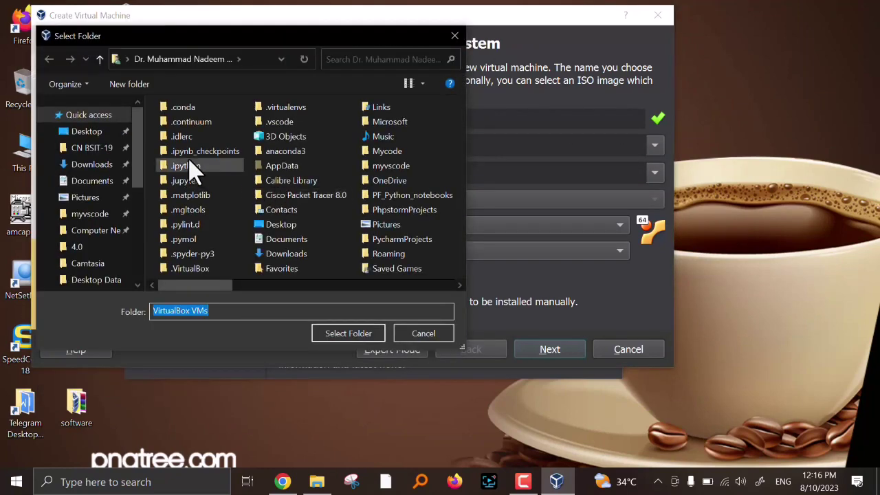
click(424, 333)
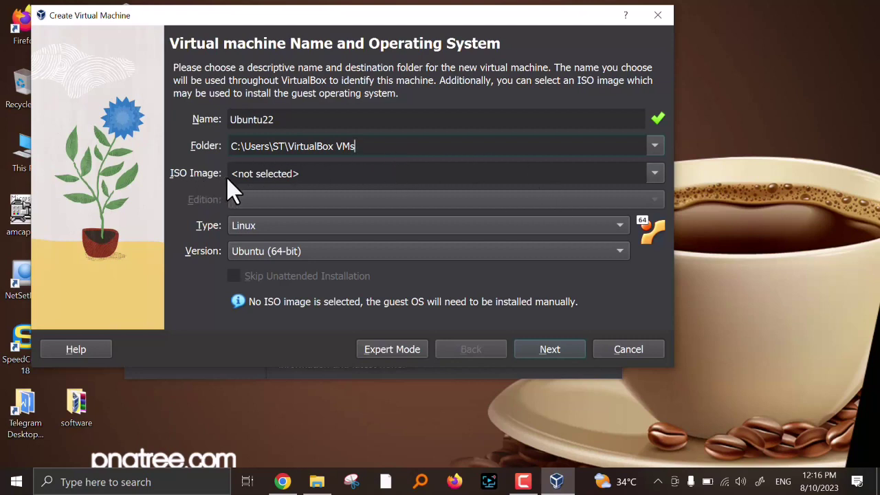
- Deselect the installer in the software folder window and minimize it back to the wizard
click(317, 481)
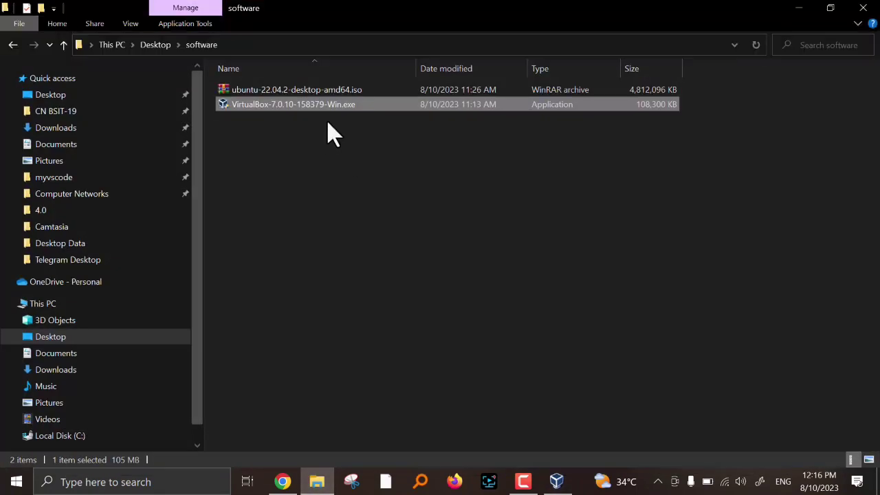
click(327, 141)
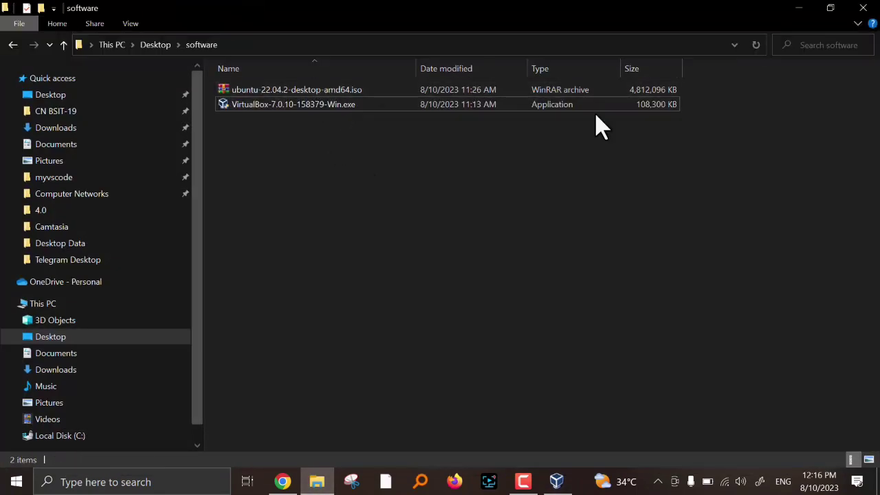
click(799, 9)
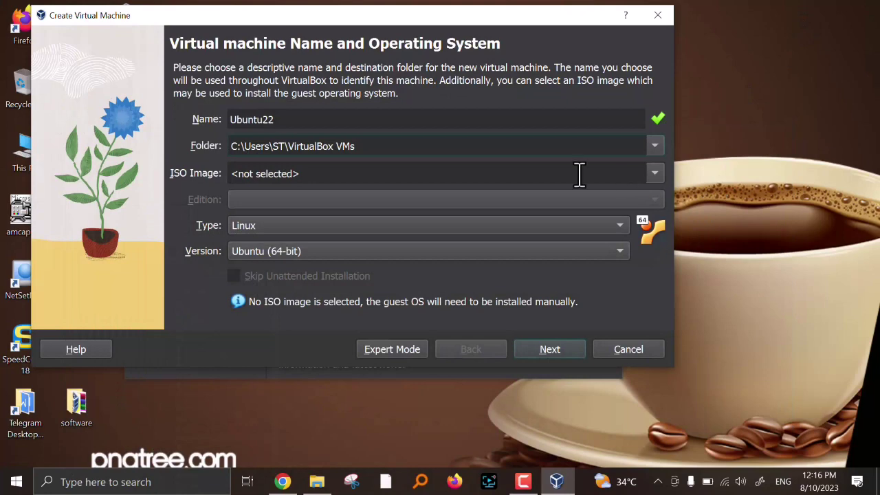
- Attach ubuntu-22.04.2-desktop-amd64.iso from Desktop > software as the install image and continue
click(653, 175)
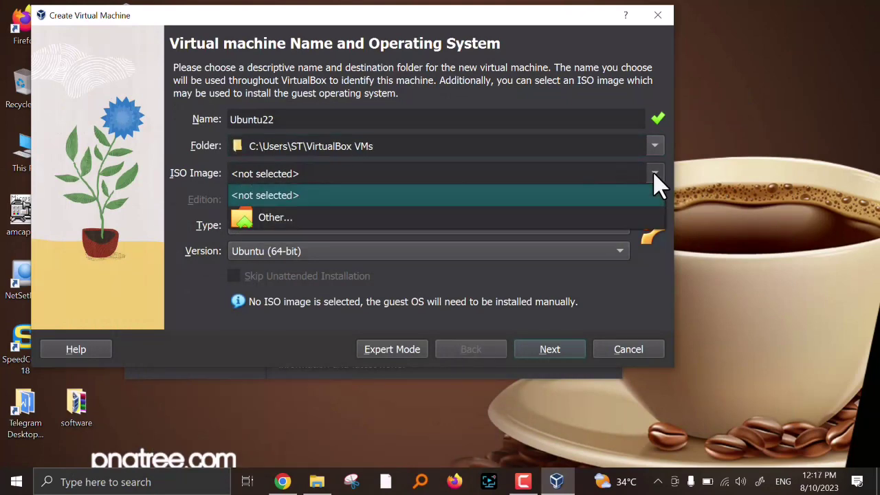
click(294, 218)
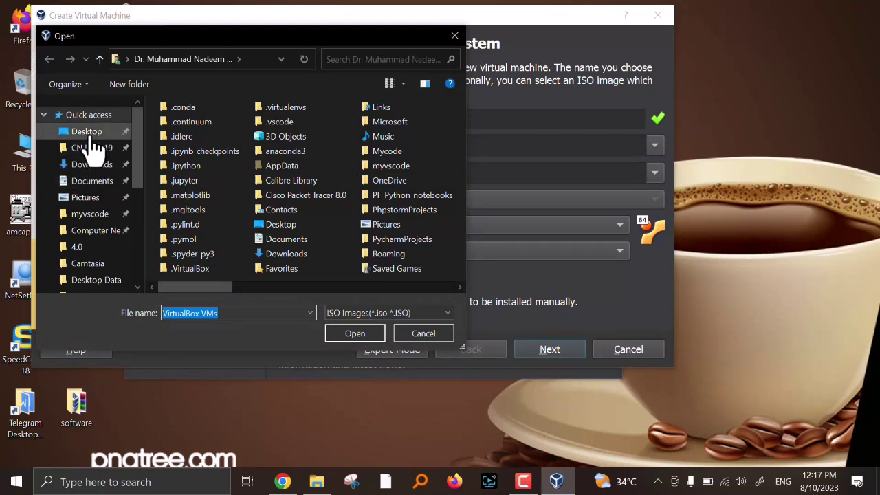
click(88, 132)
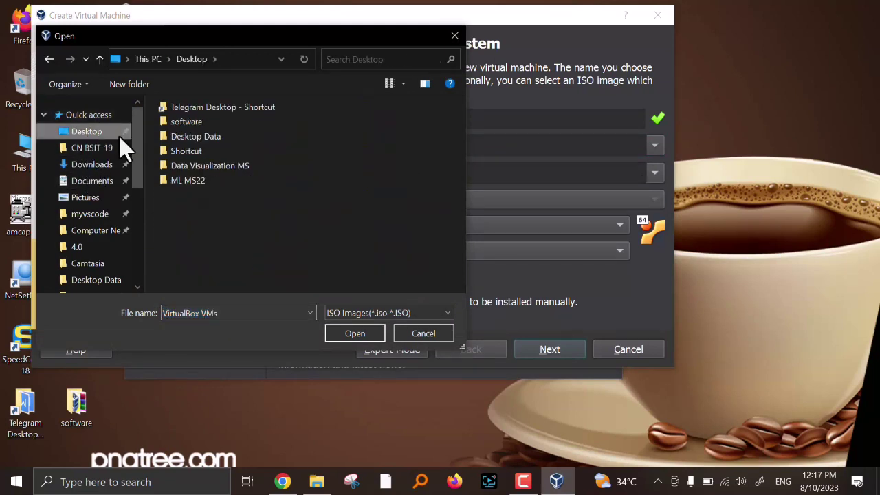
double_click(190, 122)
click(237, 129)
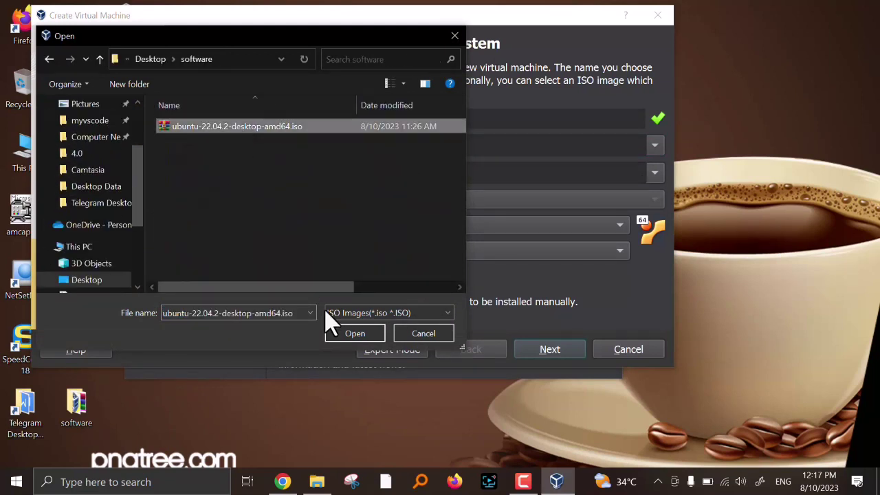
click(357, 334)
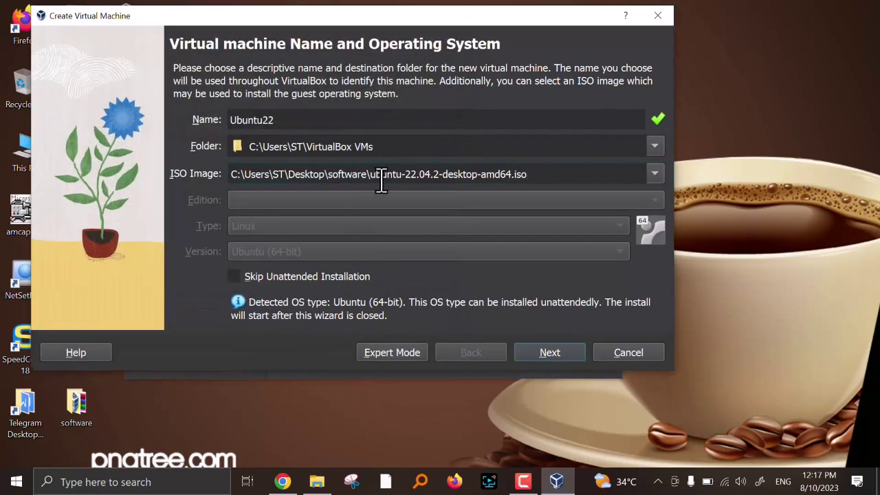
click(549, 355)
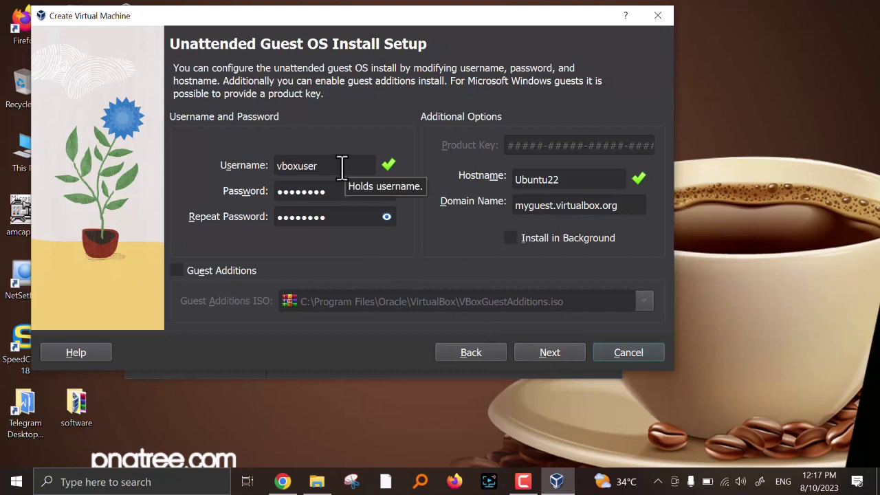
- Enable Guest Additions and replace the default password with a new account password in both fields
click(177, 271)
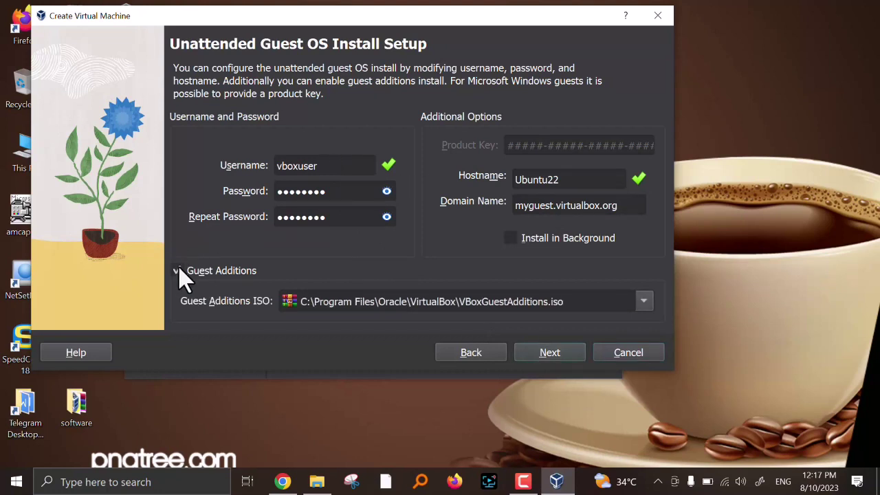
click(387, 192)
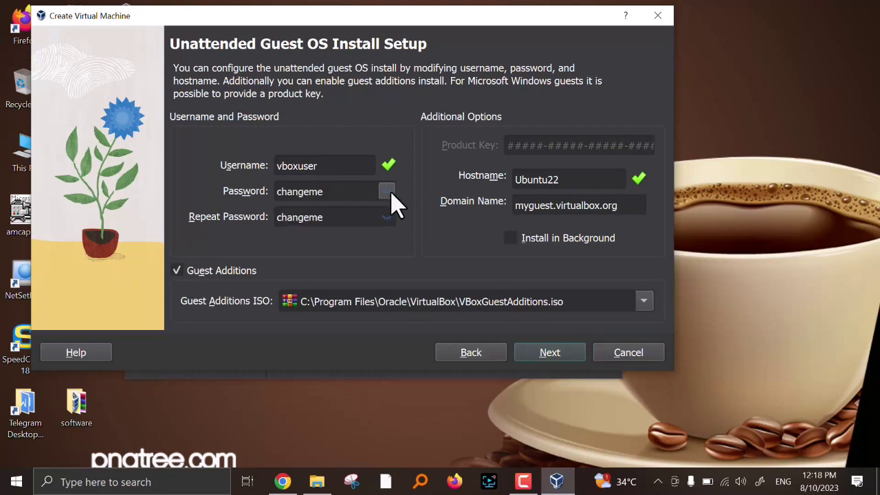
double_click(351, 191)
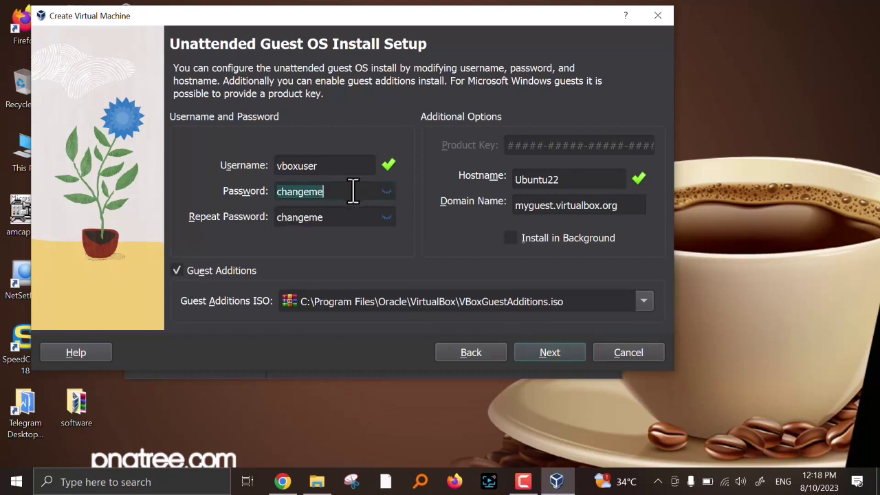
text(12345)
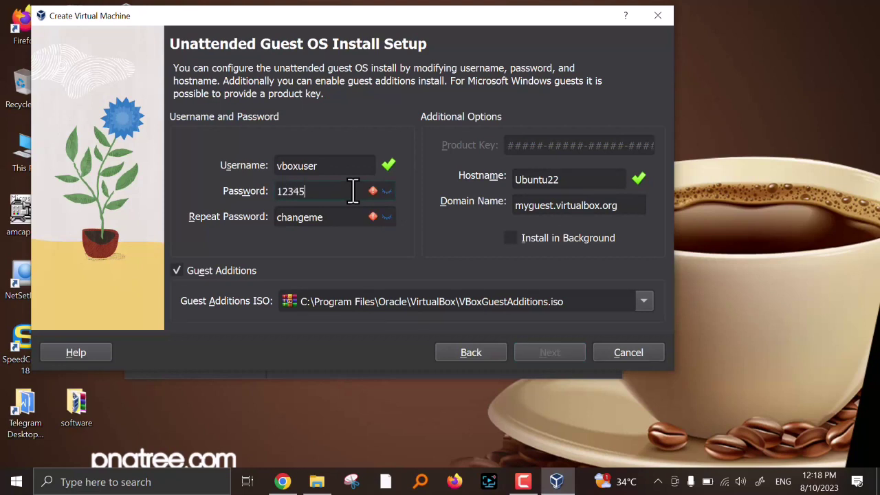
text(678)
double_click(348, 222)
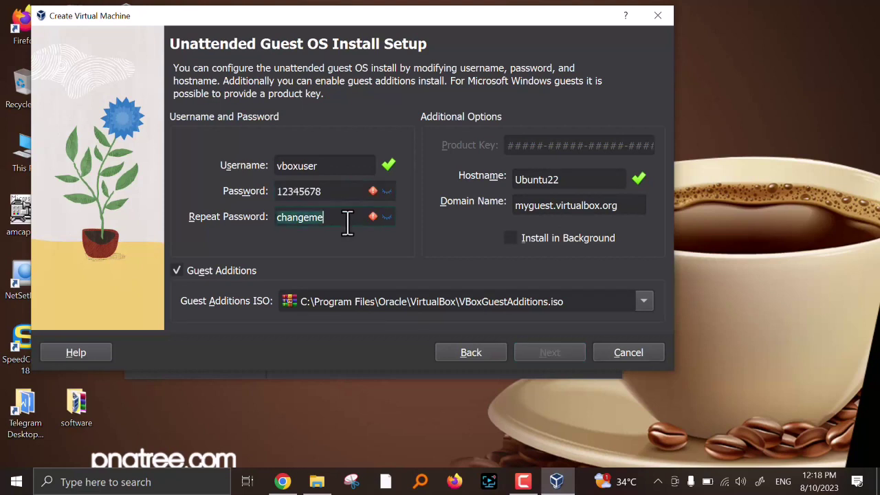
text(345678)
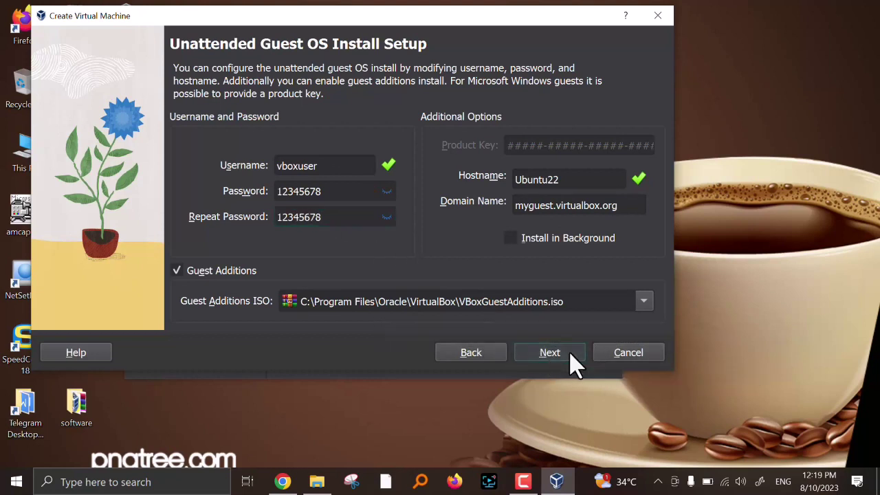
click(550, 353)
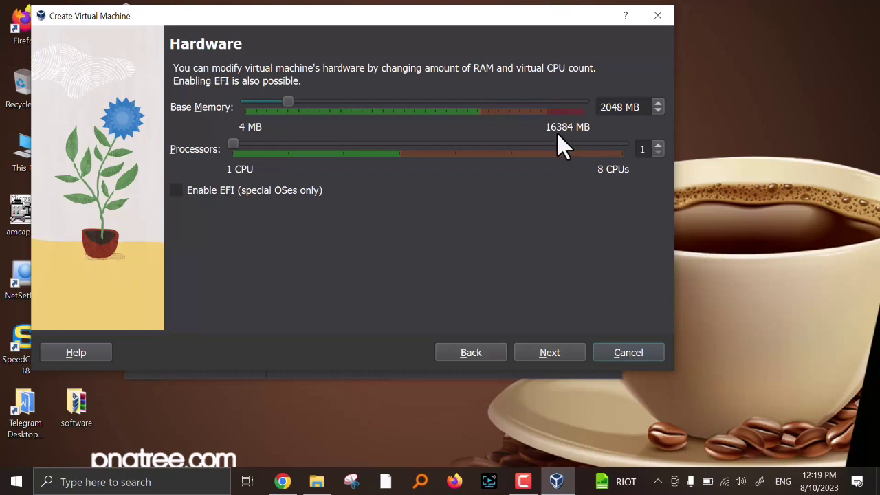
- Raise base memory to 4096 MB and processors to 2
drag(289, 101, 328, 102)
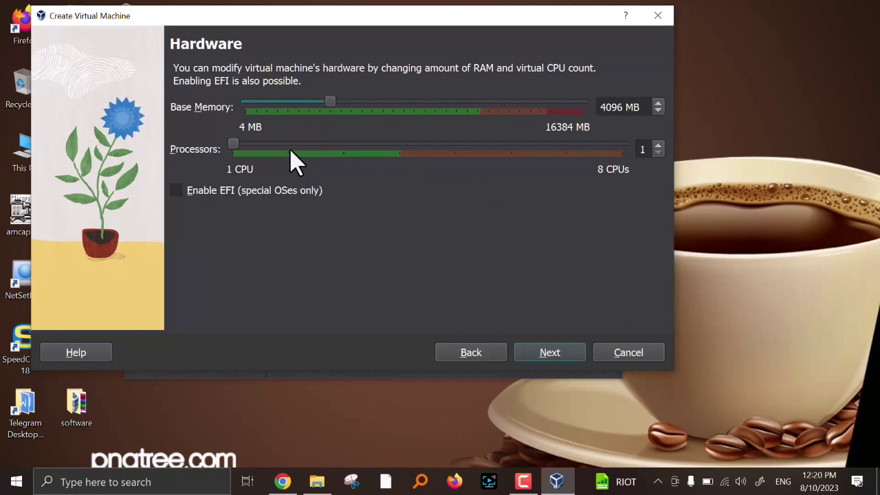
click(658, 145)
- Keep creating a new virtual hard disk, shrink it from 25 to 20.00 GB, and continue
click(548, 354)
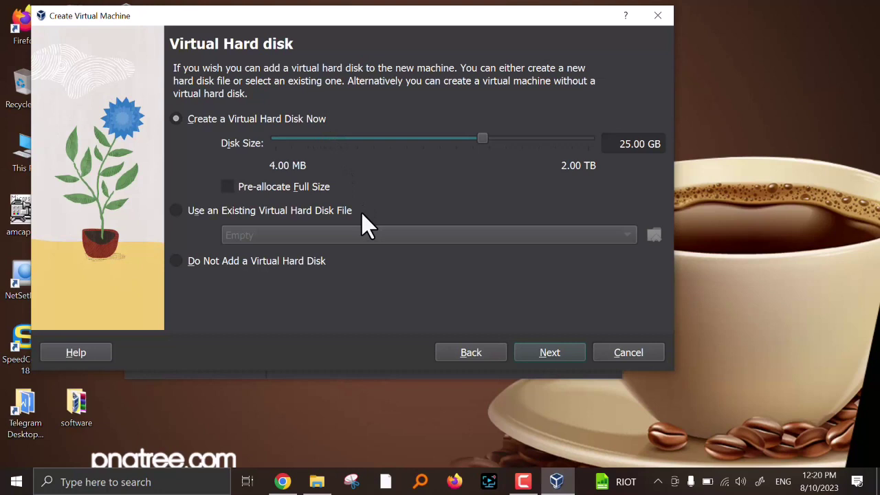
click(178, 210)
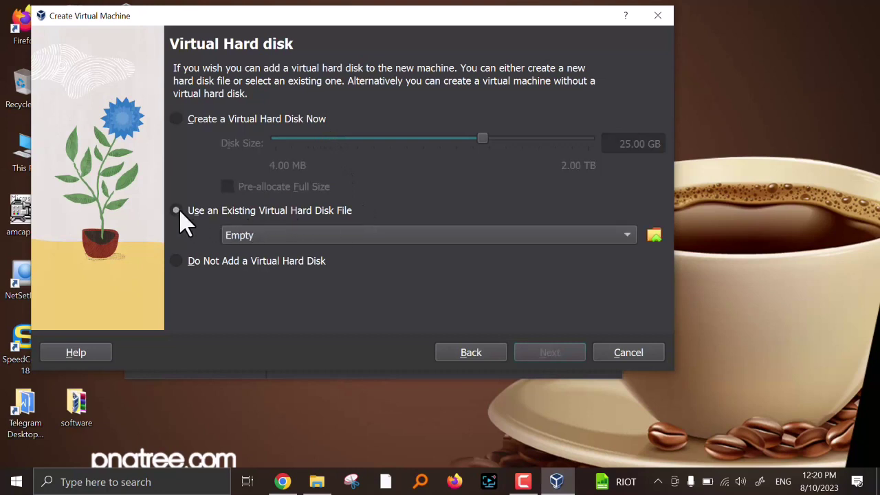
click(178, 122)
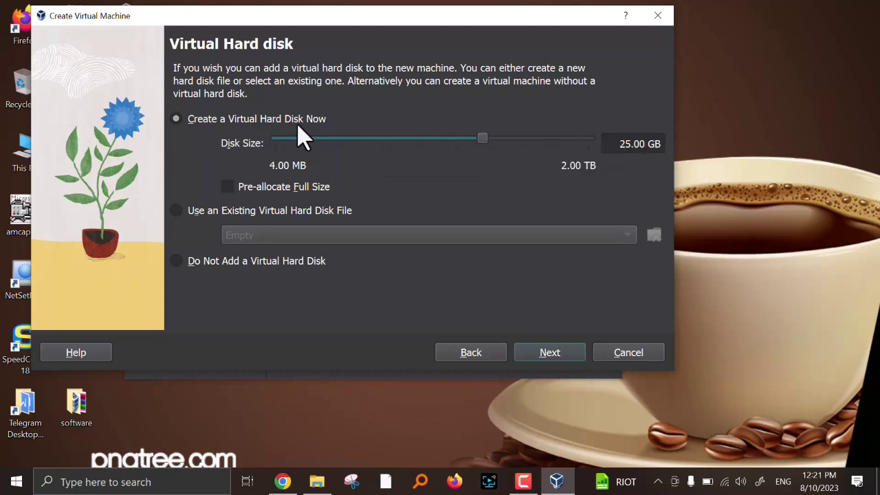
click(632, 144)
key(BackSpace)
text(0)
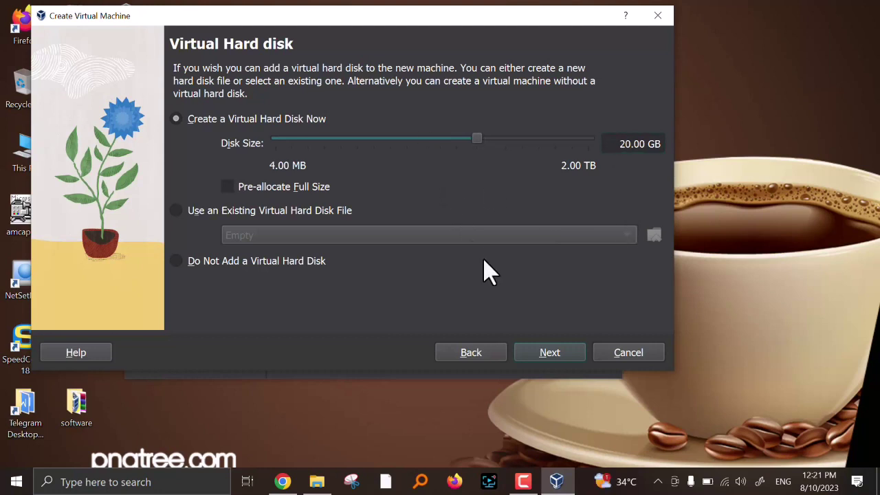
click(550, 354)
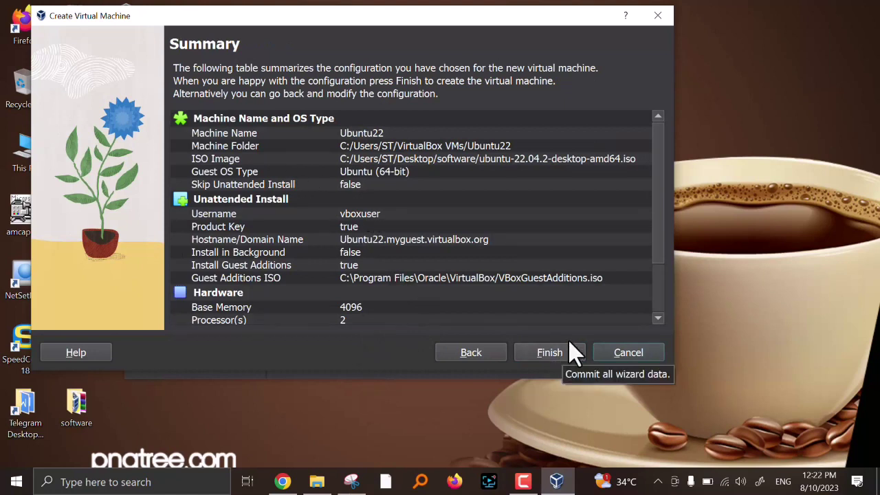
- Scroll the summary down to the 20.00 GB disk and finish creating Ubuntu22
scroll(663, 240, down, 2)
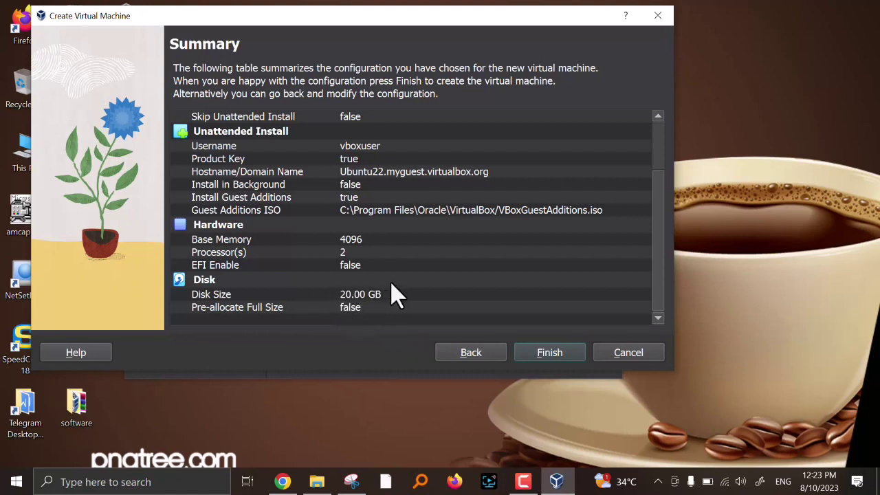
click(550, 355)
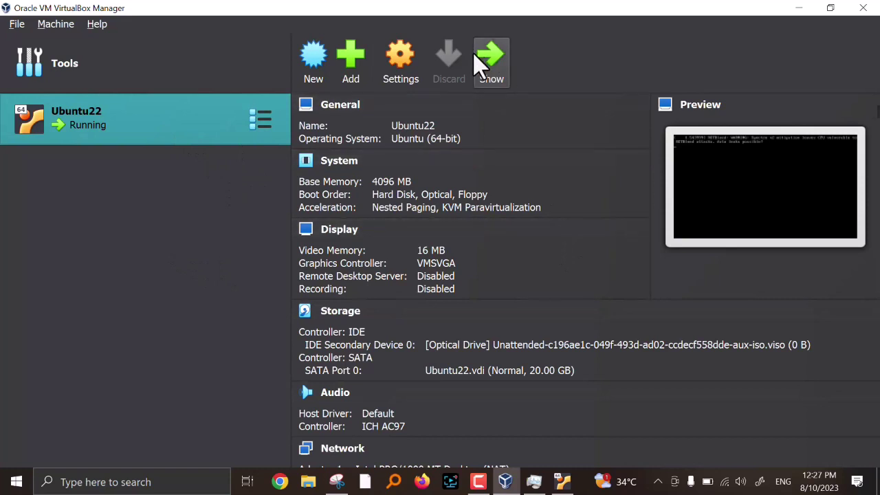
- Show the running Ubuntu22 machine's console window from VirtualBox Manager
click(489, 59)
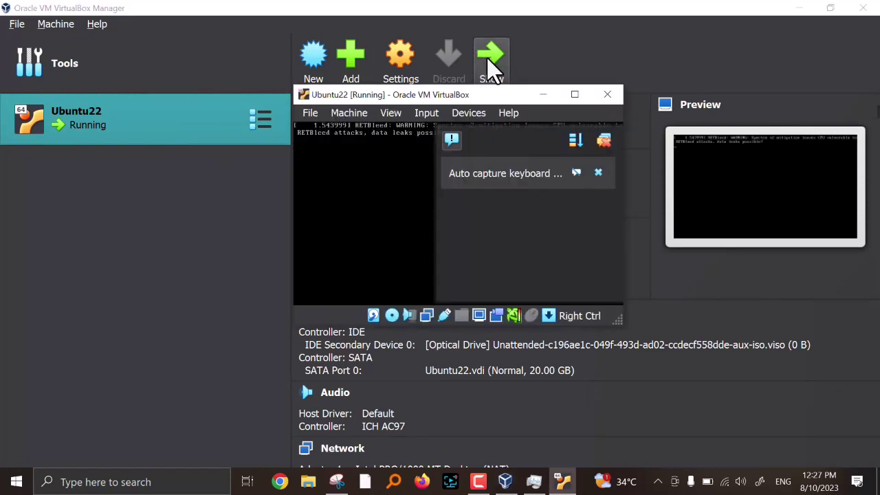
- Maximize and focus the Ubuntu22 window, then wait for the unattended install to finish
click(575, 94)
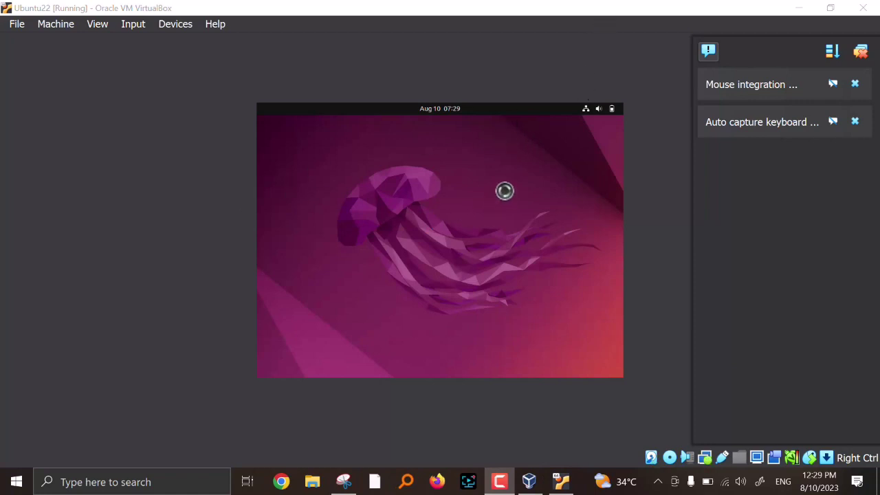
click(477, 179)
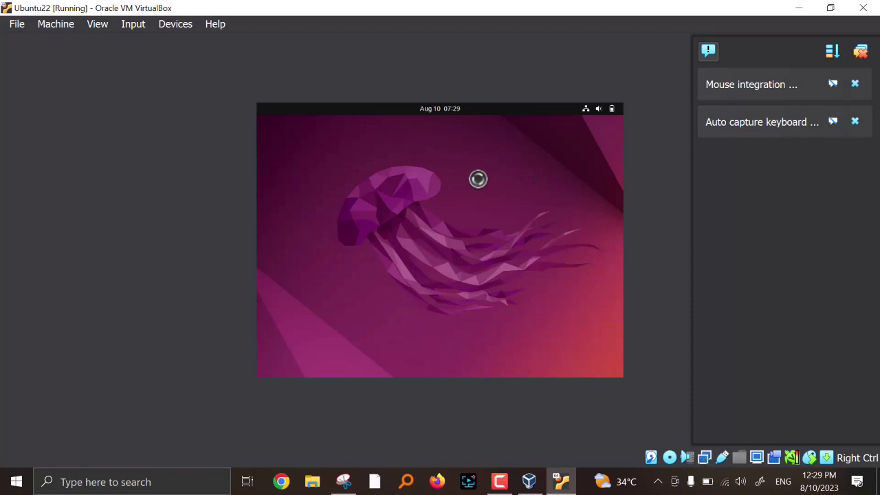
key(F10)
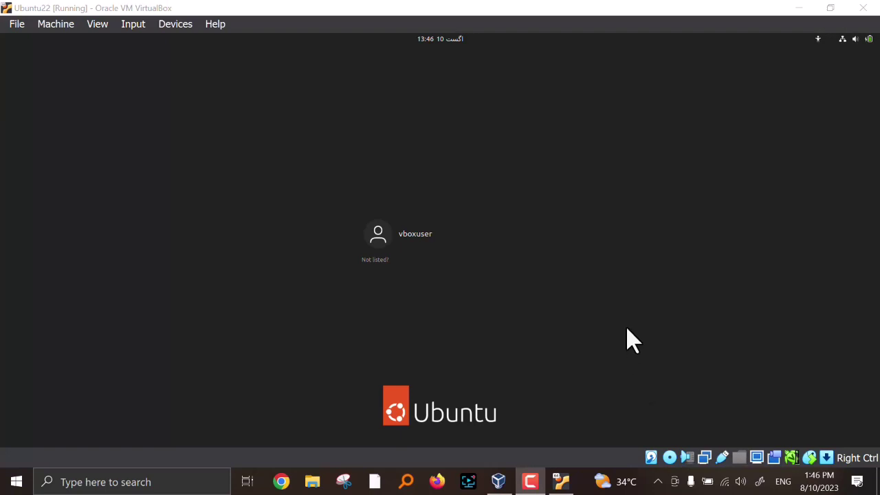
- Log in as vboxuser by entering the account password
click(423, 241)
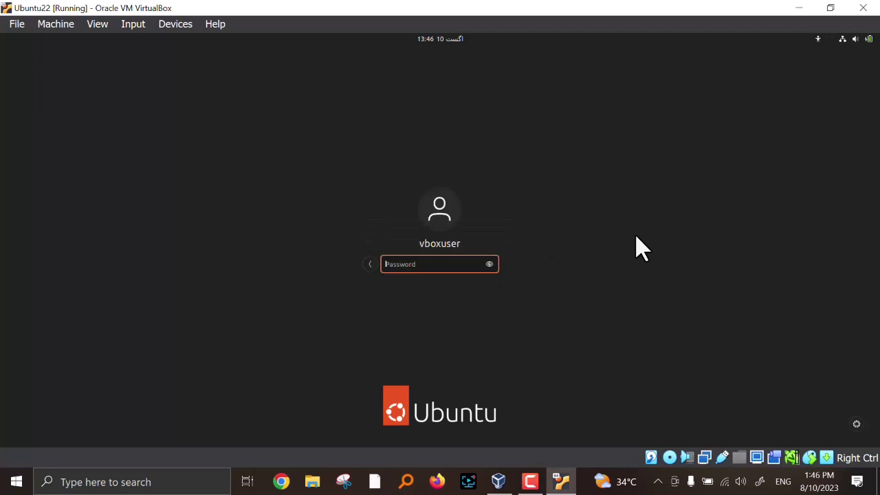
text(changeme)
key(Return)
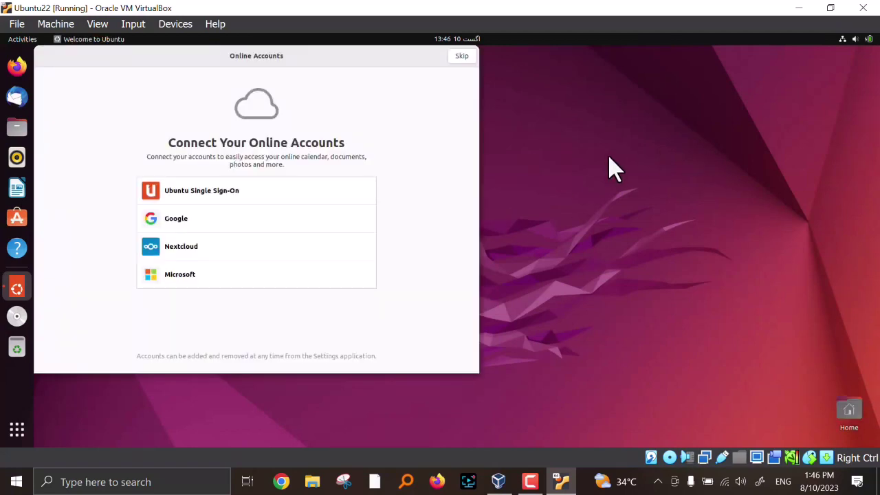
- Skip Online Accounts and Ubuntu Pro, opt out of system-info reporting, and keep location off
drag(179, 55, 248, 184)
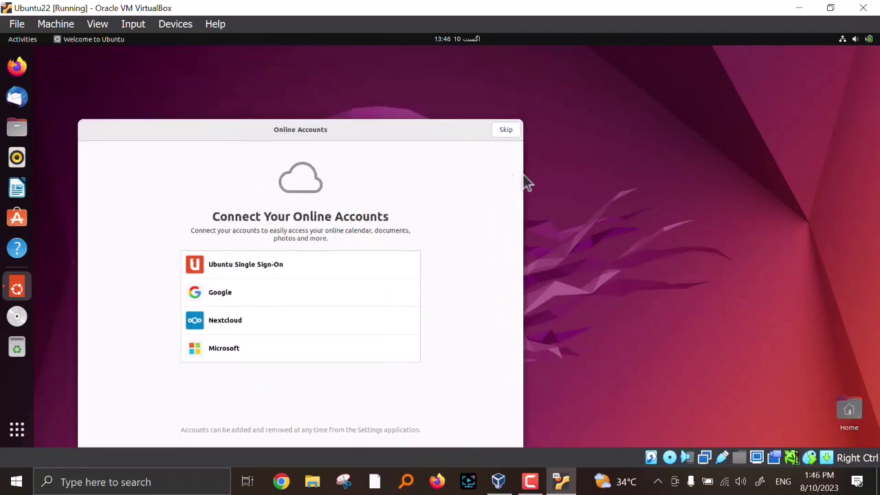
click(507, 132)
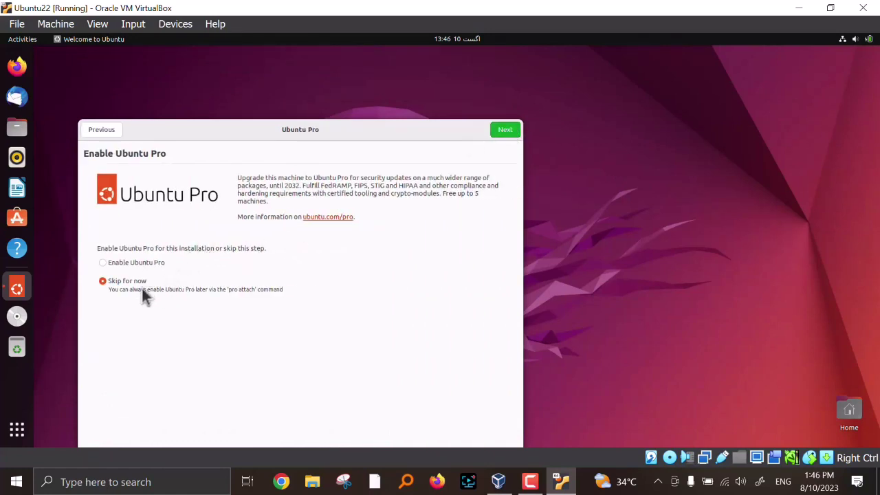
click(511, 134)
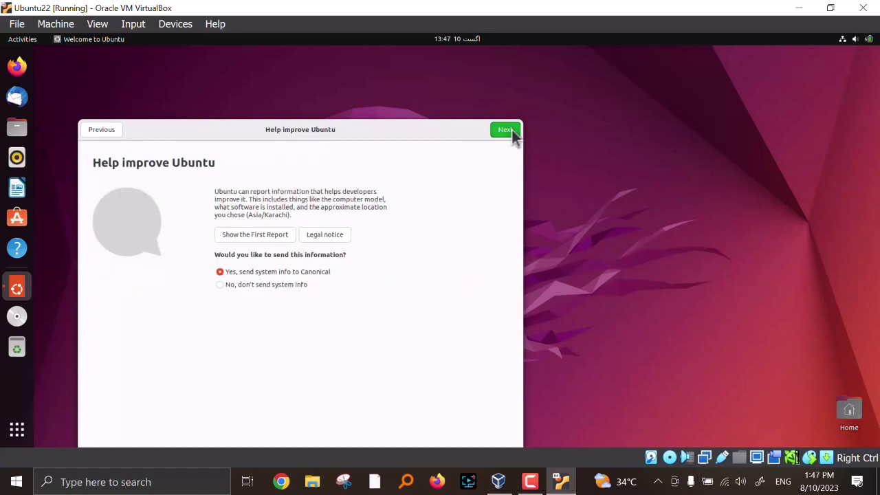
click(220, 286)
click(509, 135)
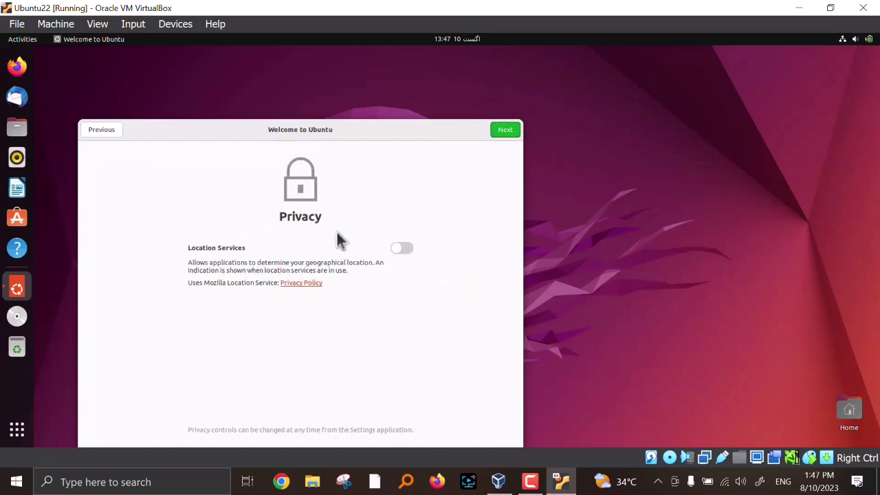
click(509, 131)
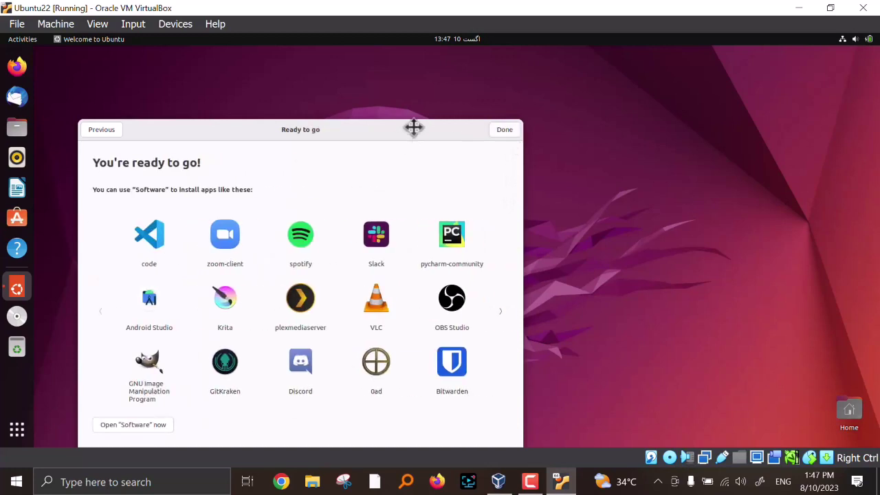
- Page past the suggested apps and close the Welcome to Ubuntu wizard with Done
drag(413, 128, 449, 97)
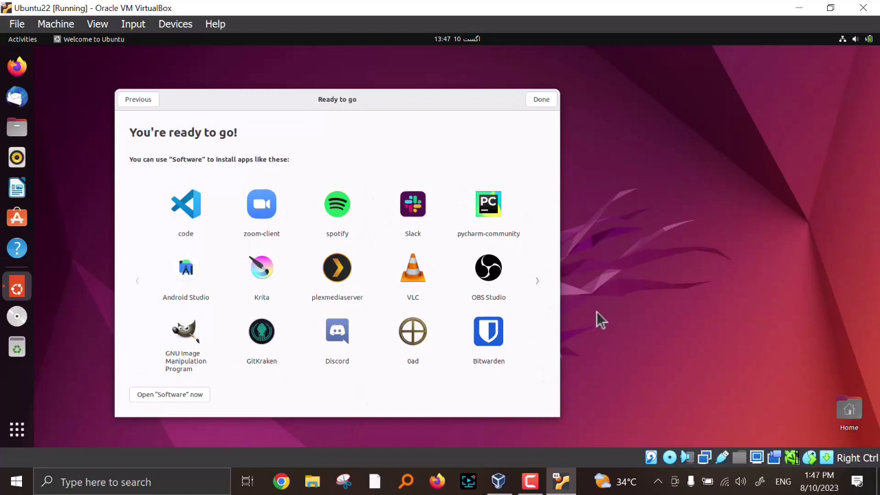
click(540, 290)
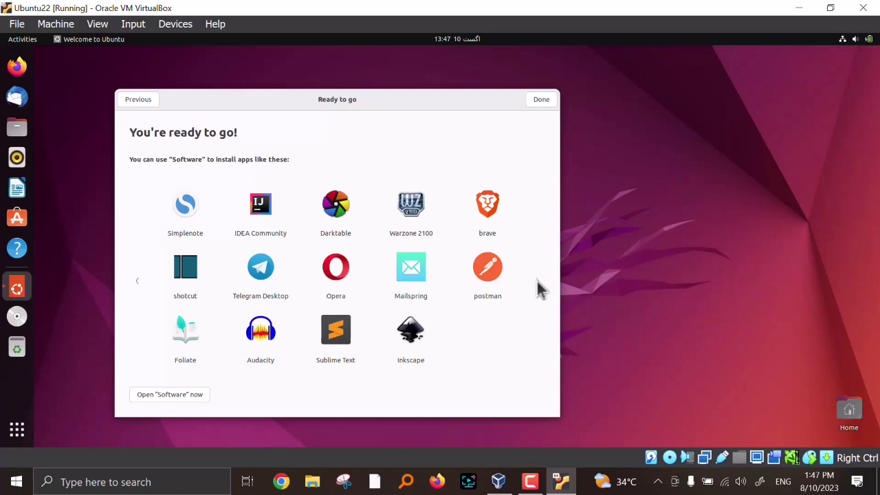
click(541, 100)
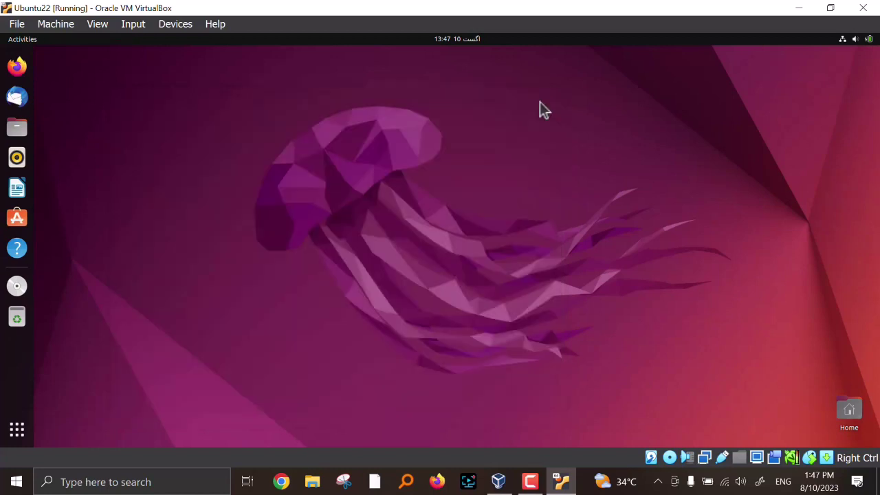